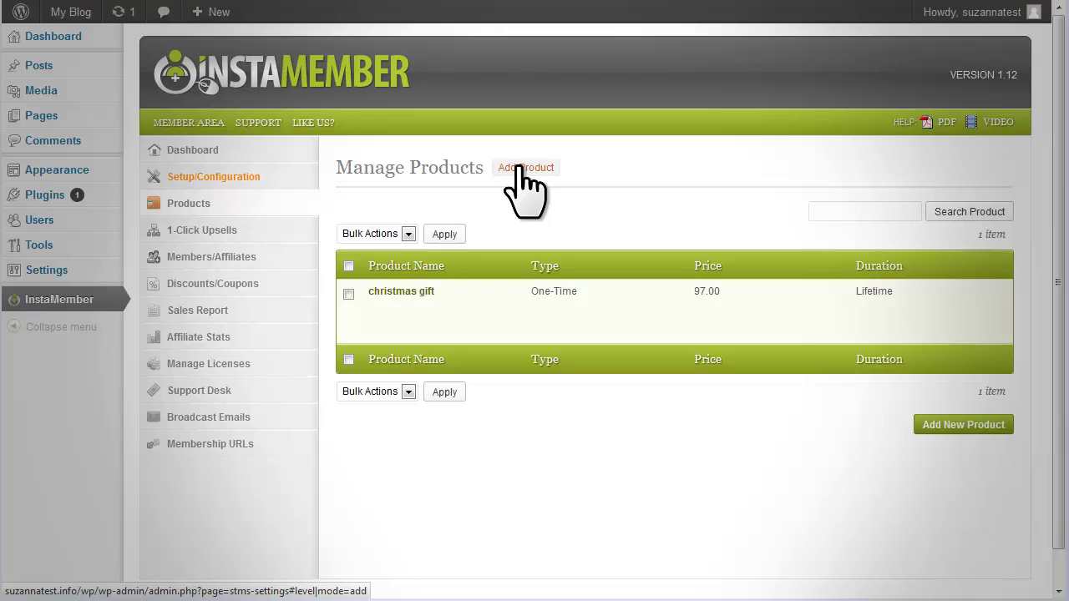
Open the Add New Product form from the Manage Products heading.
click(519, 166)
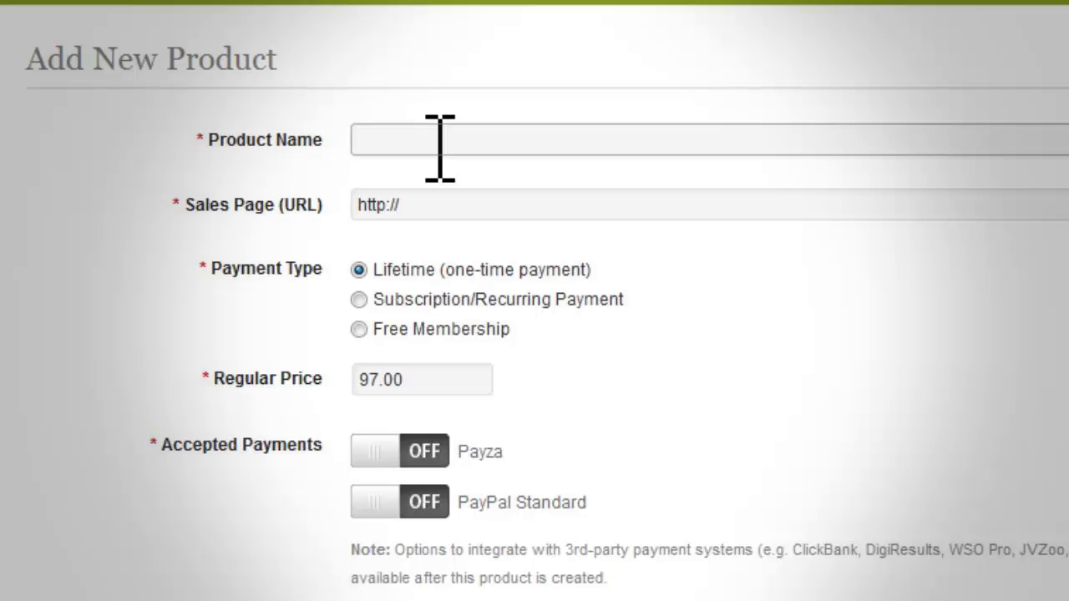
Name the product 'My Product' from the autocomplete suggestion.
click(440, 148)
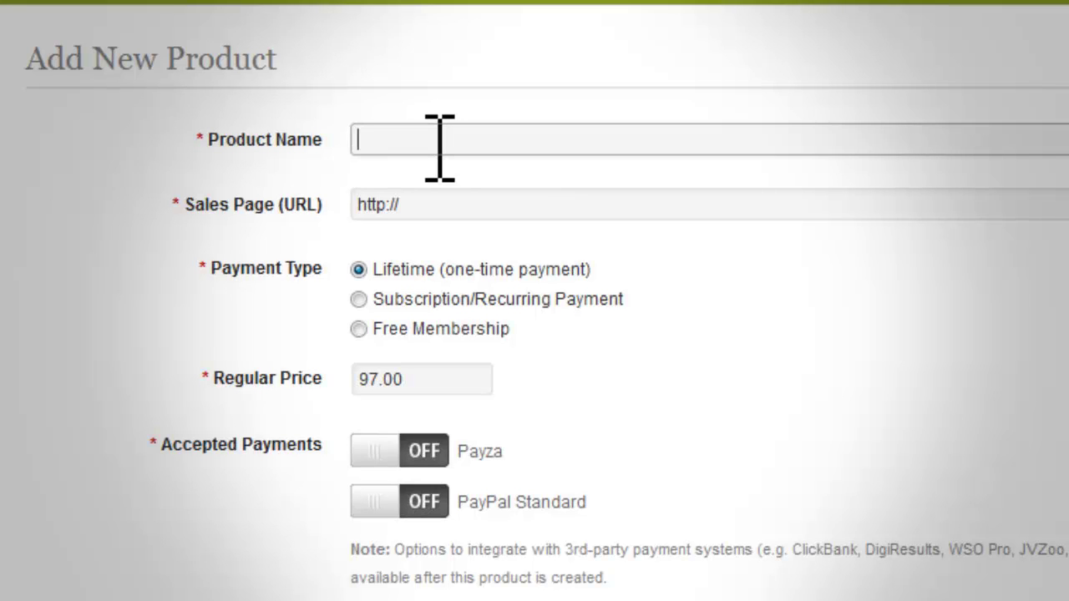
text(My)
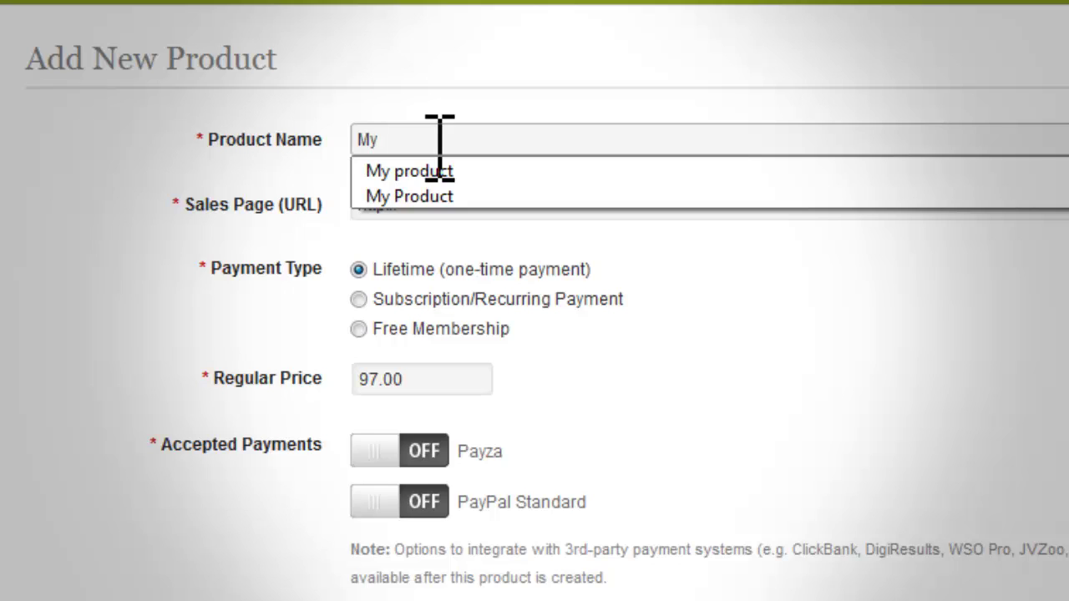
key(Down)
key(Down)
key(Return)
click(989, 345)
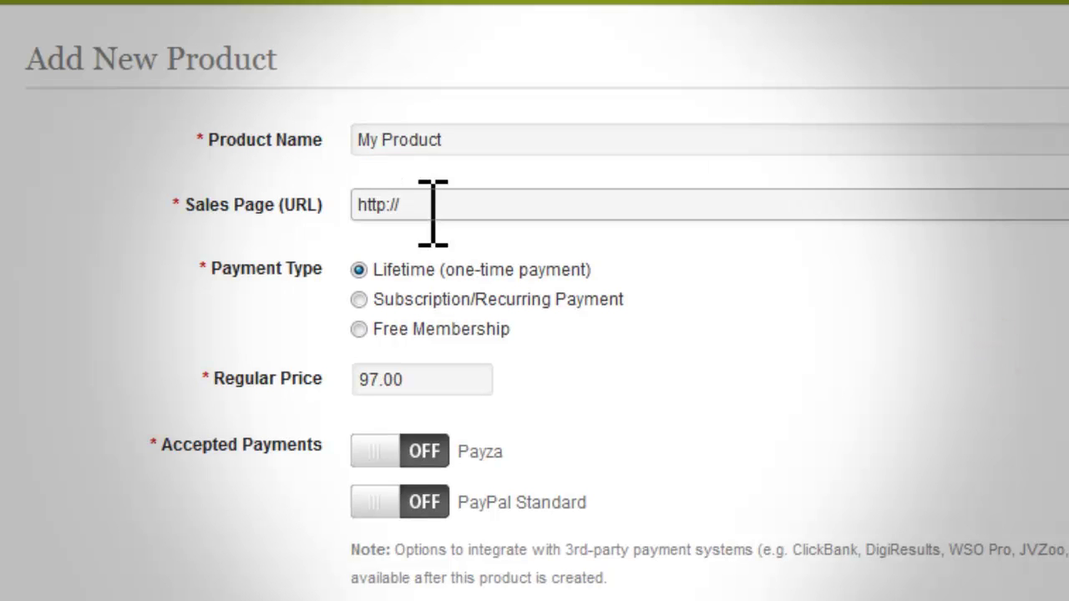
click(432, 209)
text(my)
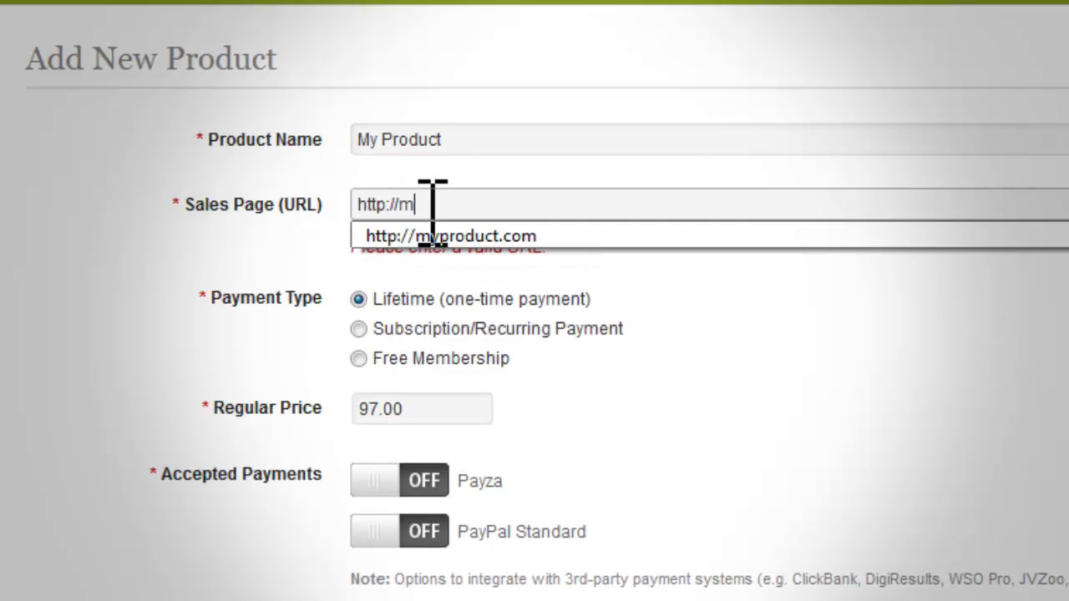
click(526, 235)
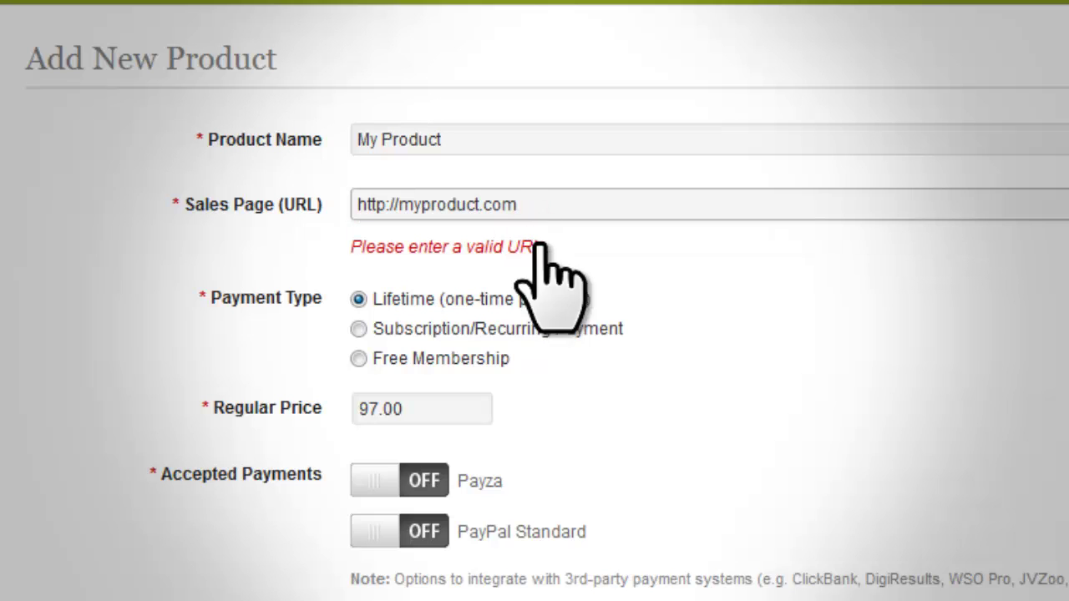
click(447, 238)
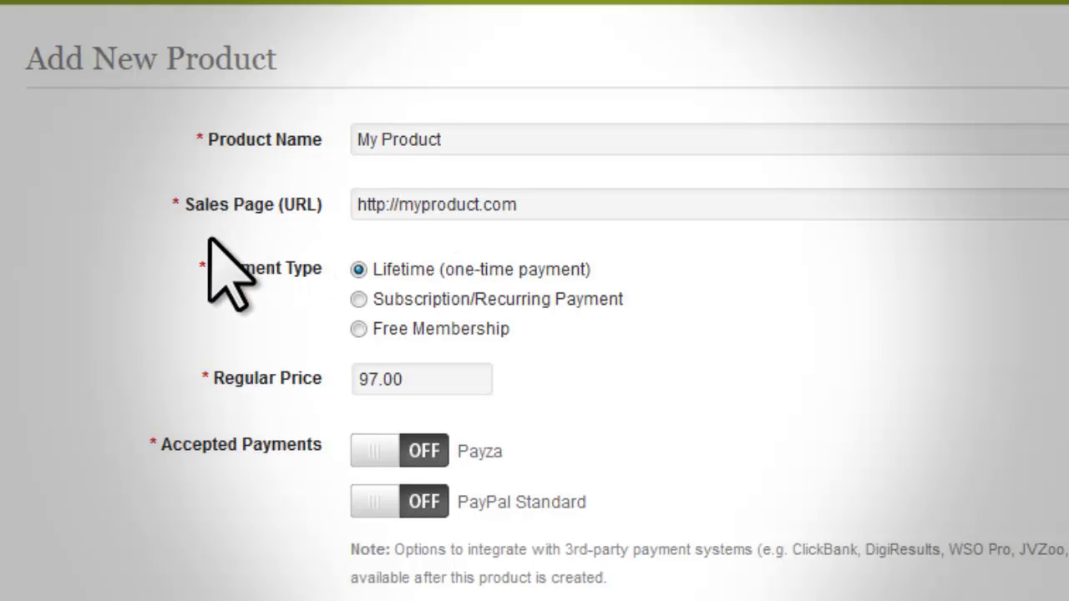
Set the Payment Type to Subscription/Recurring Payment.
drag(213, 284, 322, 288)
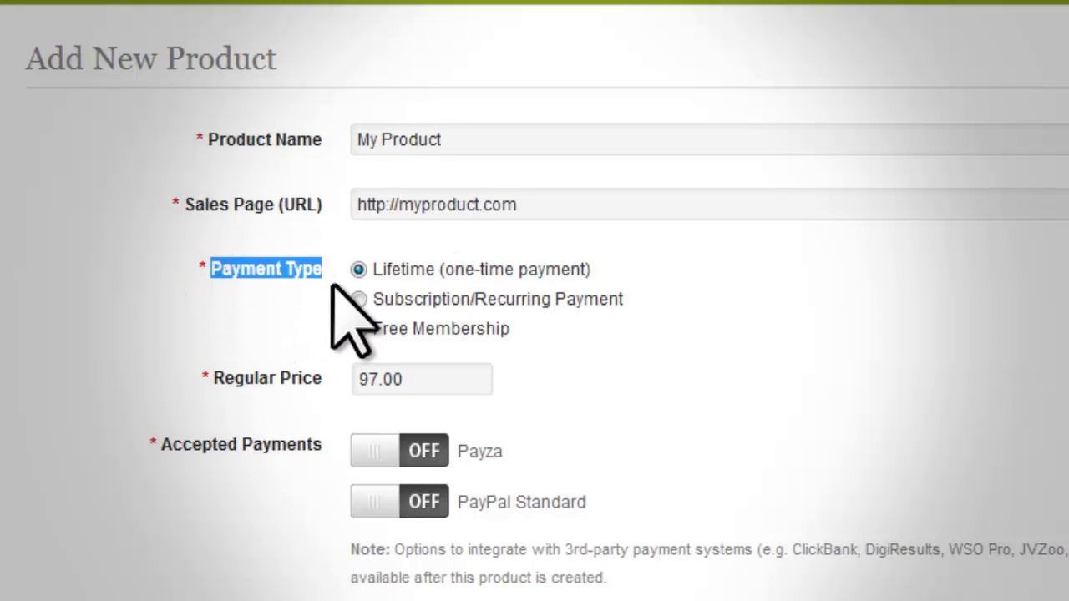
click(332, 294)
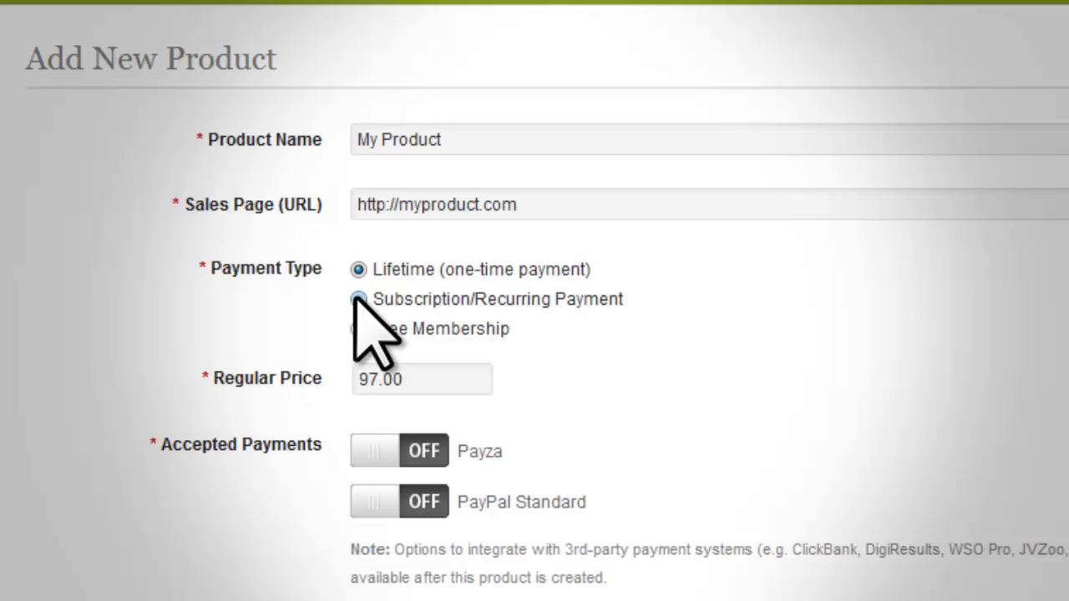
click(356, 299)
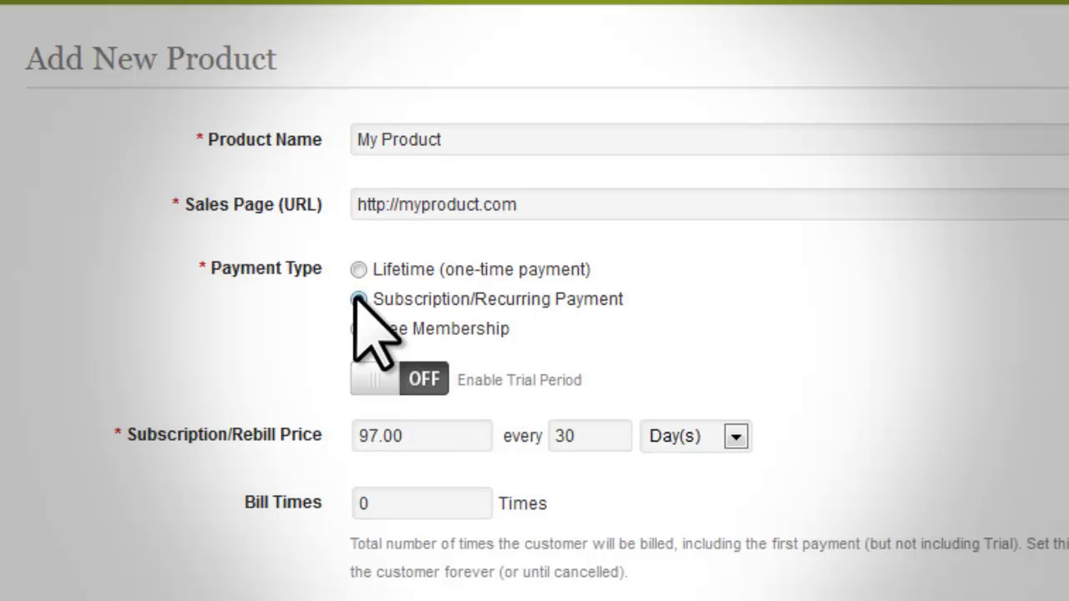
Enable a 1.00 trial period lasting 10 days, keeping the 97.00 rebill every 30 days.
click(366, 380)
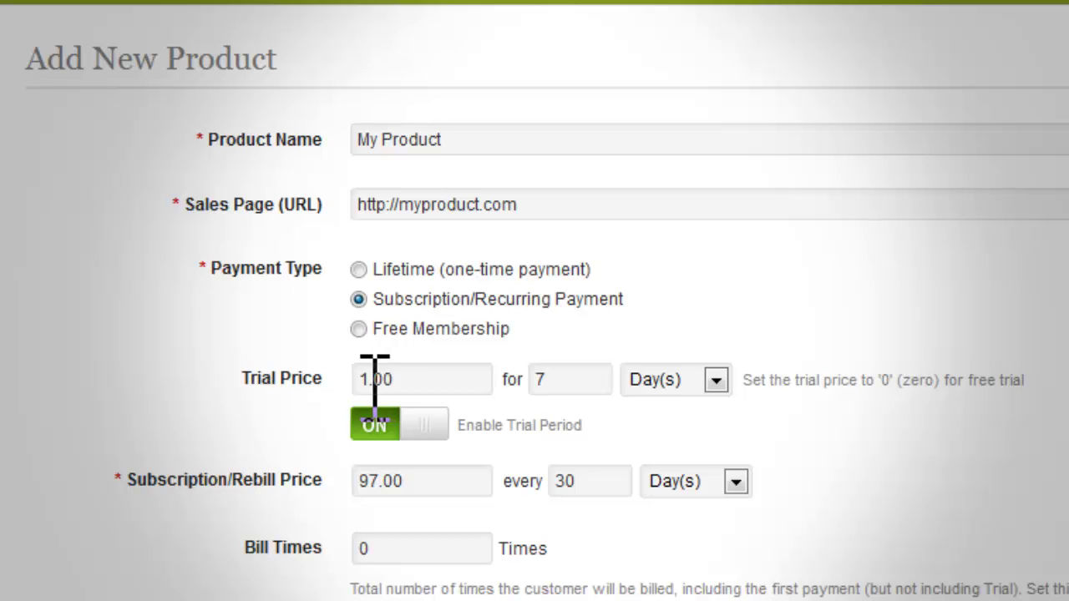
click(715, 380)
click(710, 410)
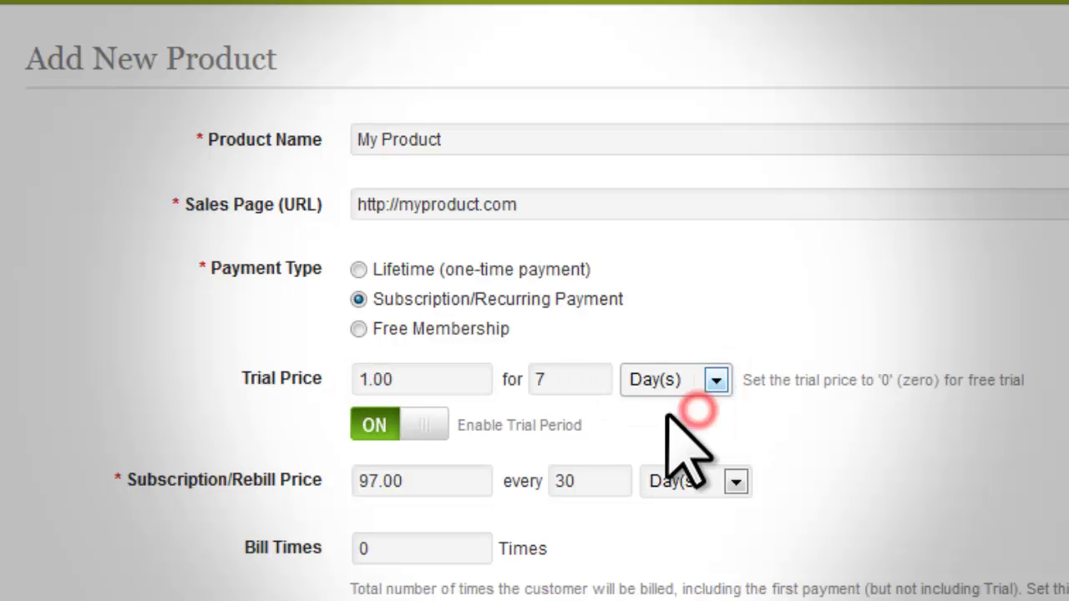
double_click(563, 380)
text(10)
click(746, 368)
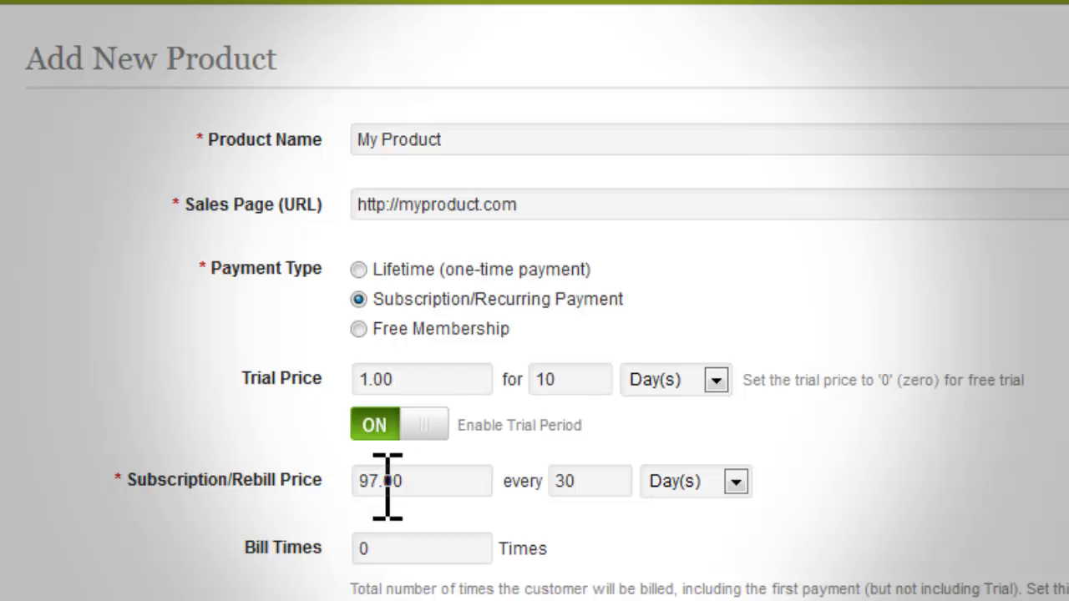
drag(380, 484, 359, 484)
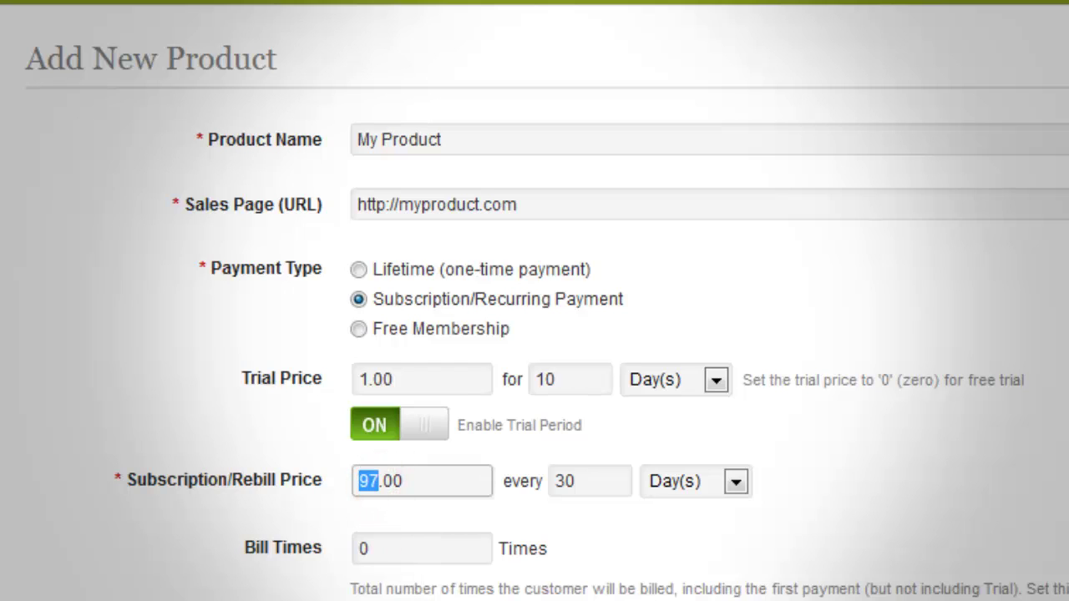
click(620, 545)
Turn on Payza and PayPal Standard payments for the product.
scroll(620, 543, down, 1)
scroll(622, 551, down, 3)
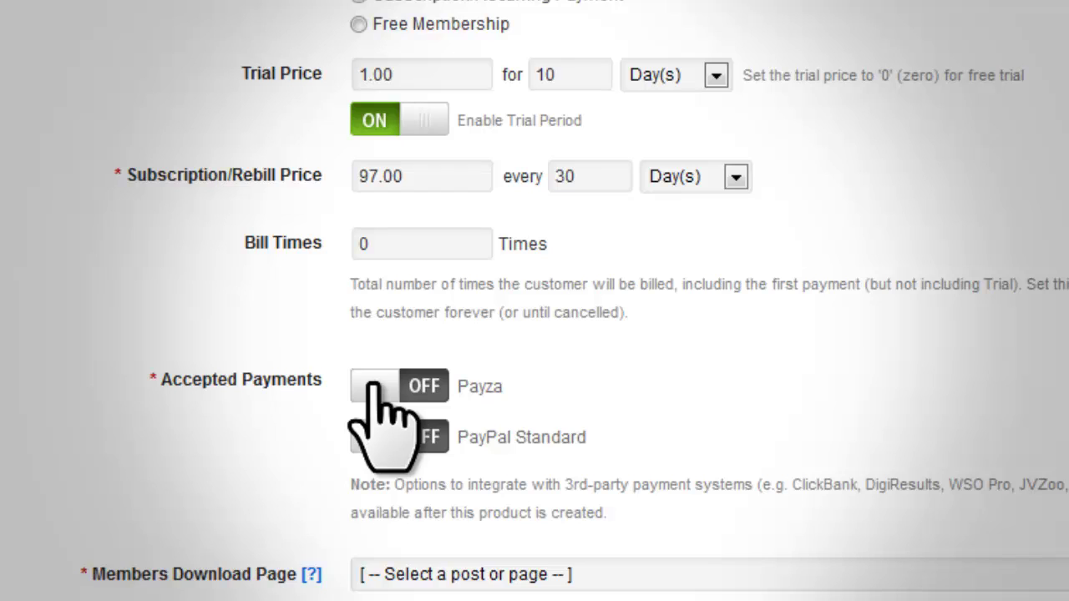
click(373, 386)
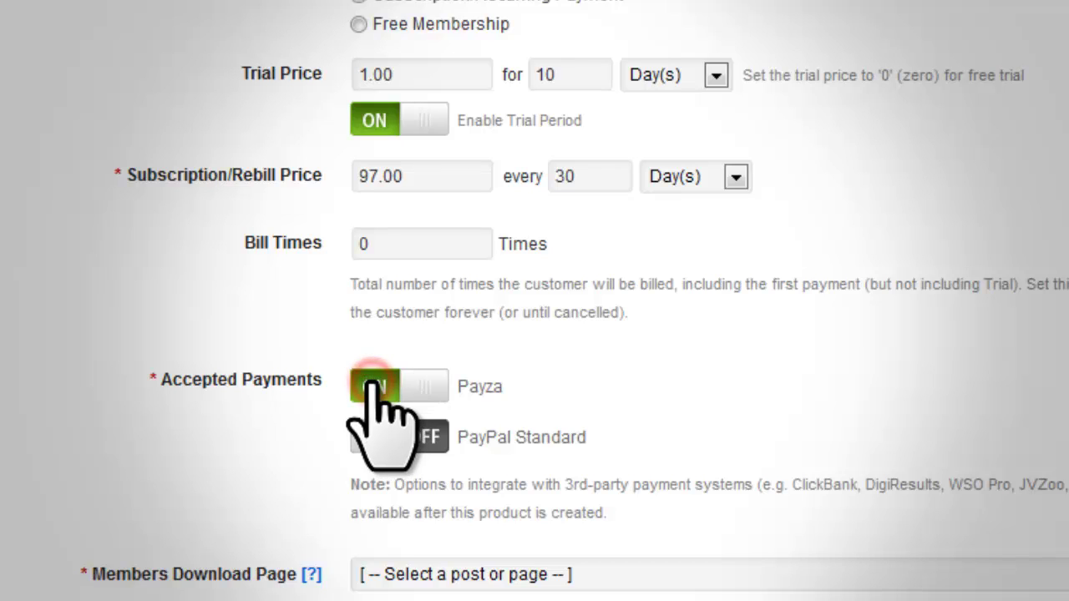
click(374, 440)
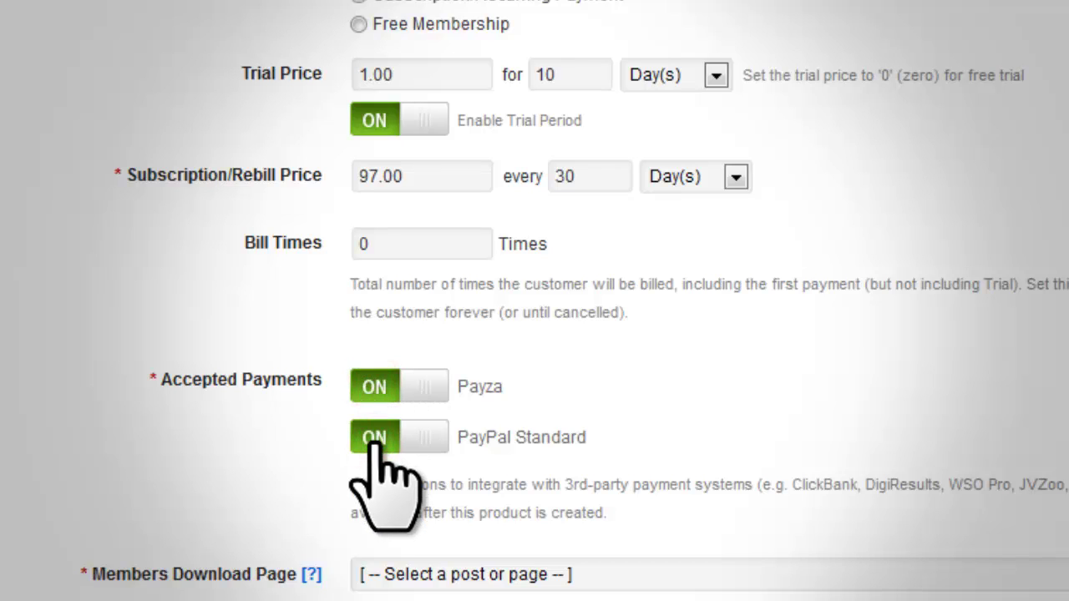
click(622, 390)
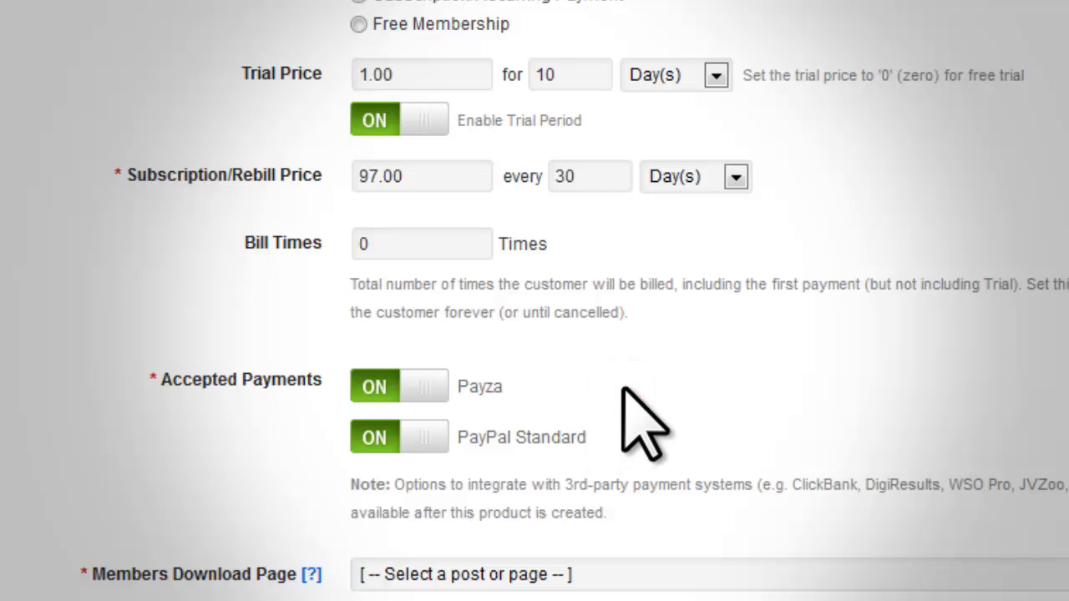
Choose Sample Page as the Members Download Page.
scroll(622, 390, down, 3)
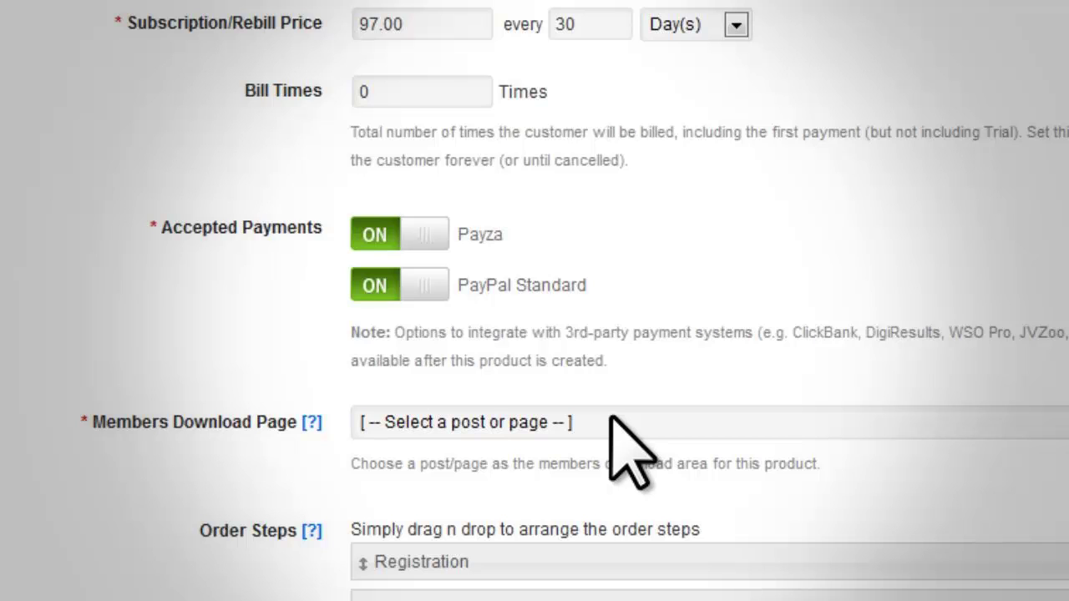
click(610, 419)
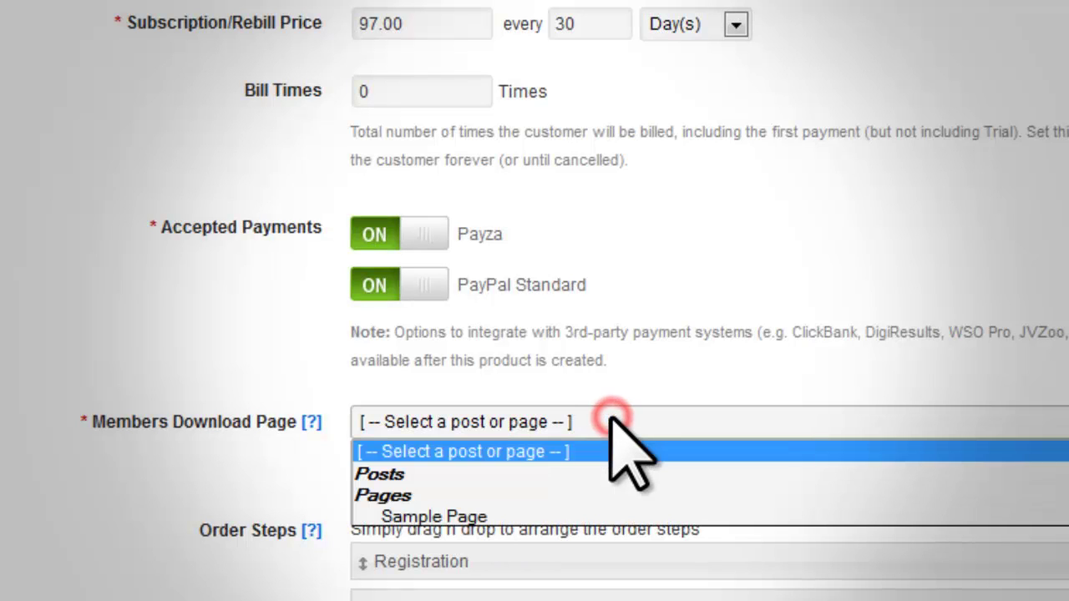
click(617, 386)
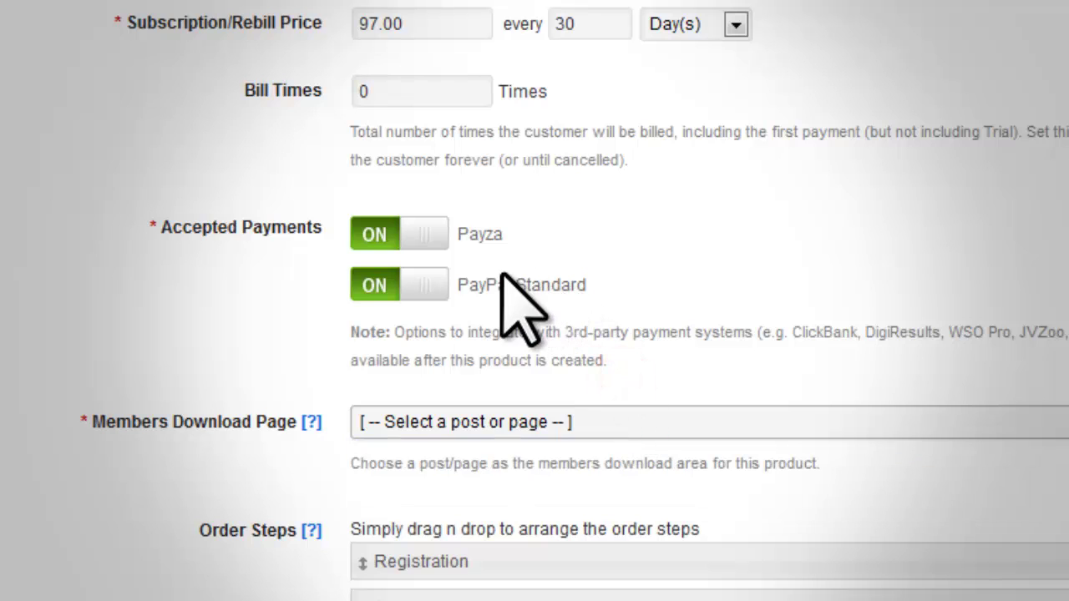
click(493, 418)
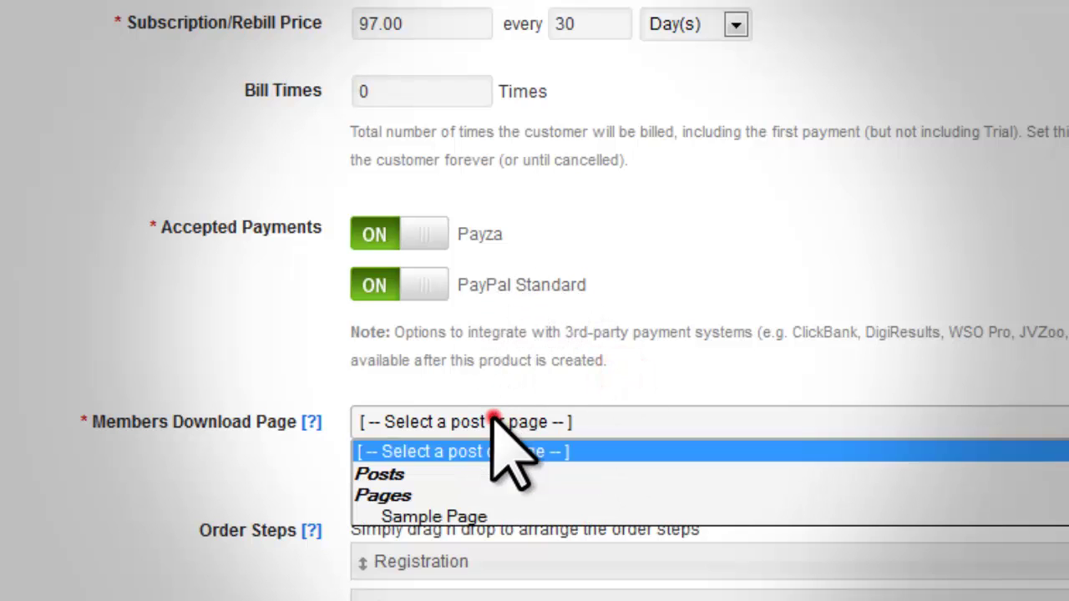
click(491, 516)
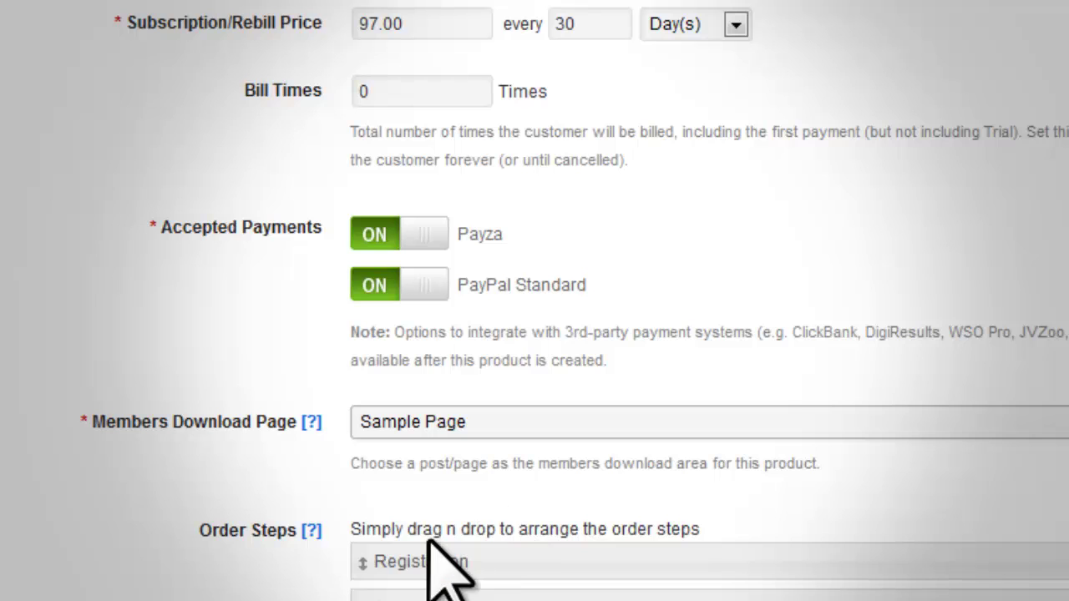
Try reordering Order Steps and auto-registration, ending with Registration before Payment and auto-registration off.
scroll(173, 567, down, 2)
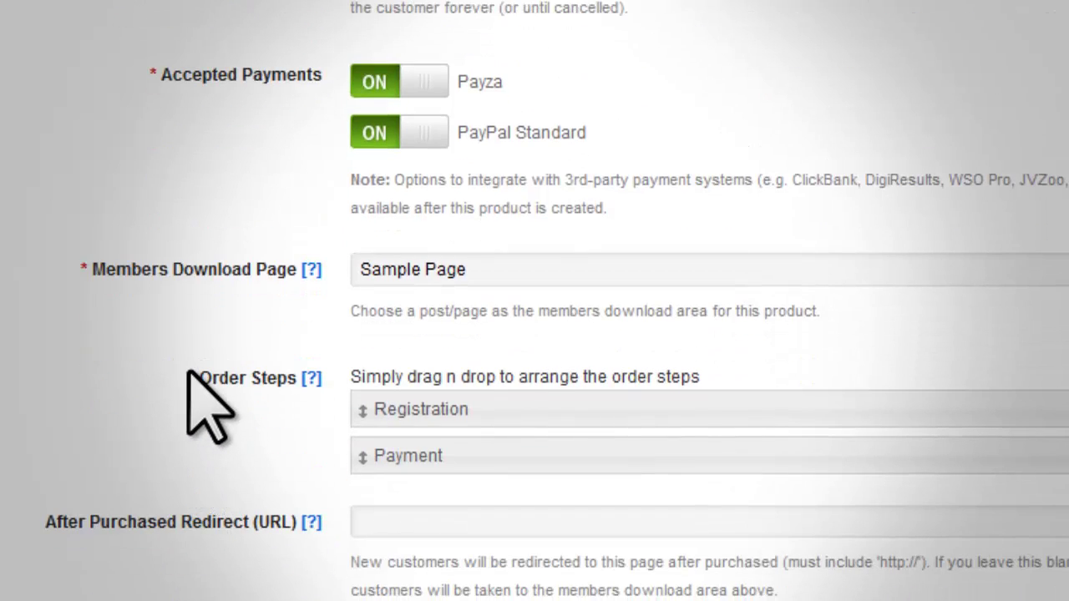
drag(188, 379, 288, 413)
click(289, 415)
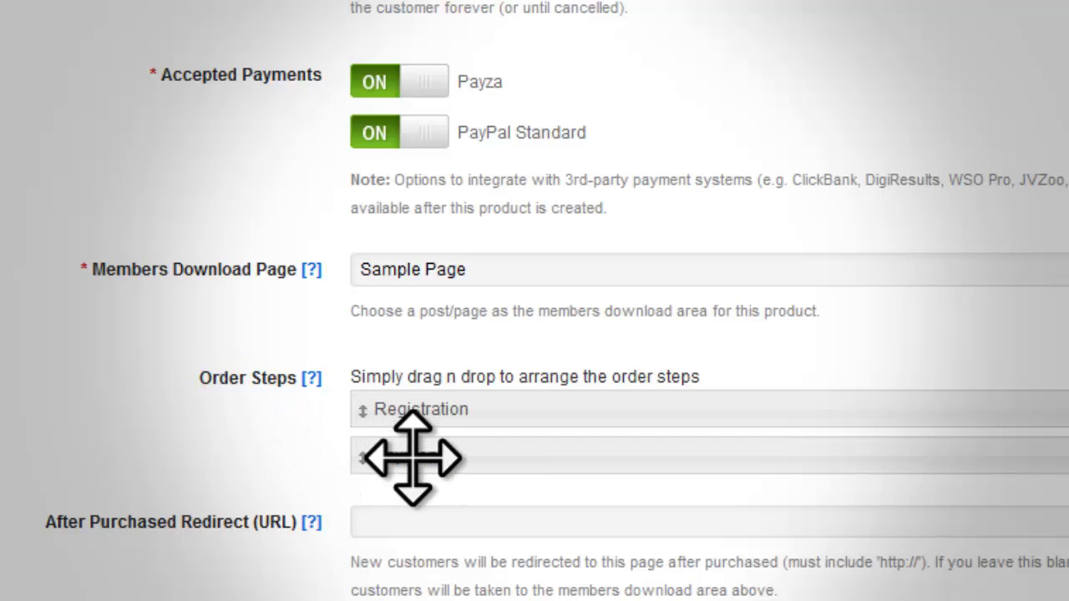
drag(413, 460, 419, 409)
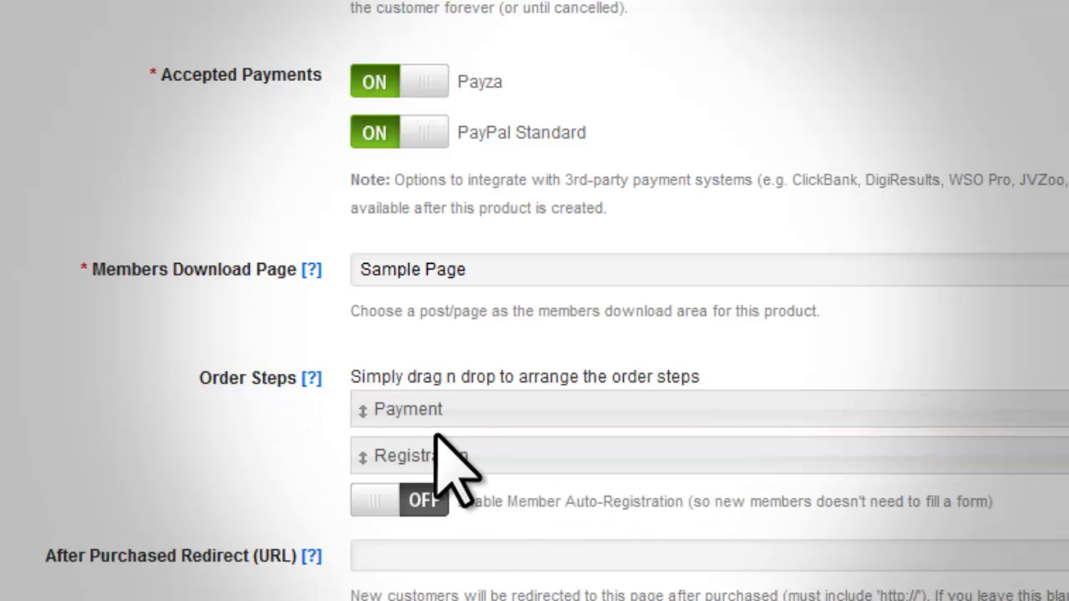
click(381, 501)
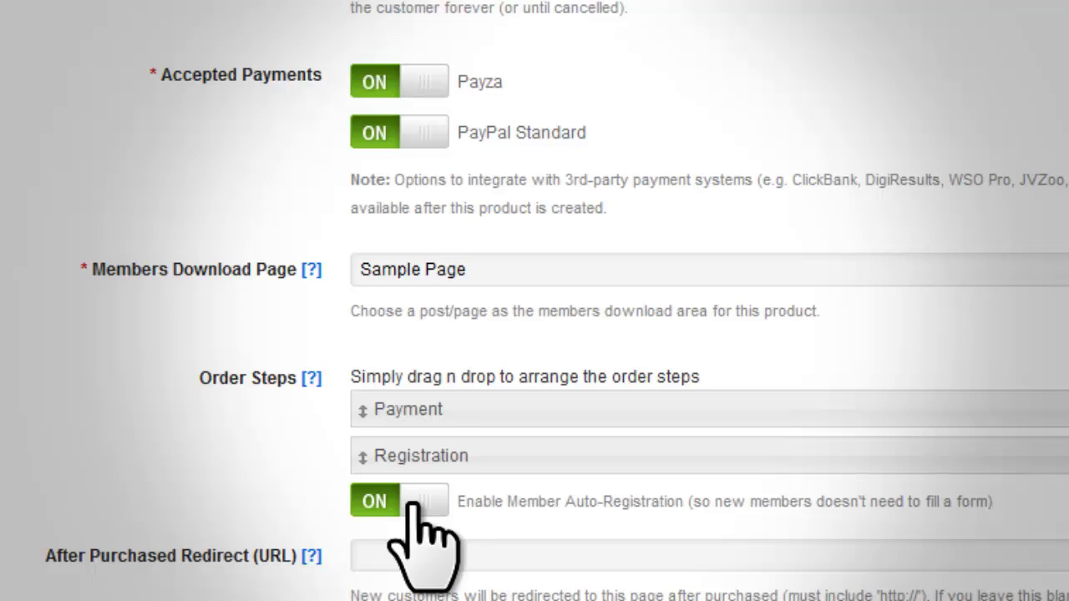
click(410, 501)
drag(443, 411, 455, 467)
Review the login redirect setting further down the product form.
scroll(334, 489, down, 3)
scroll(34, 401, down, 2)
drag(29, 336, 291, 367)
click(292, 372)
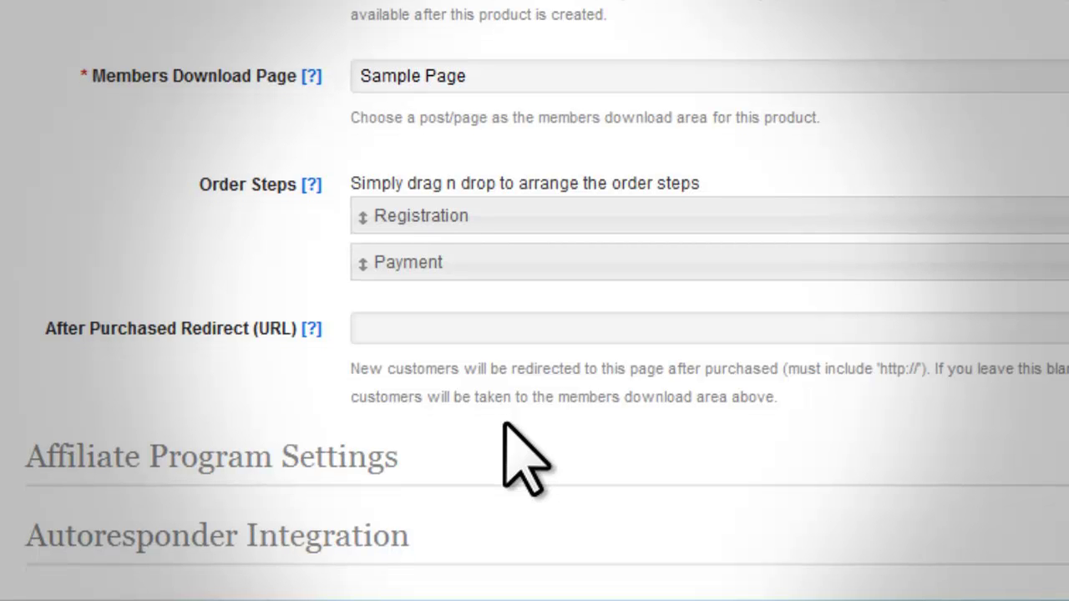
scroll(534, 421, down, 3)
Save My Product, reopen it with Edit, and scroll to the 3rd-Party Payments section.
click(999, 441)
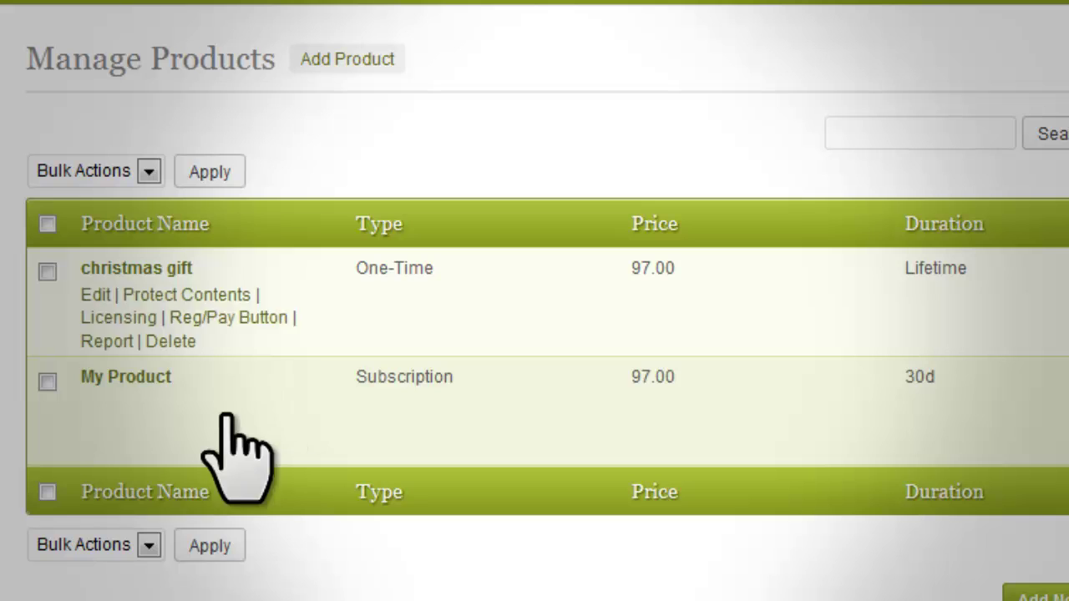
mouse_move(90, 467)
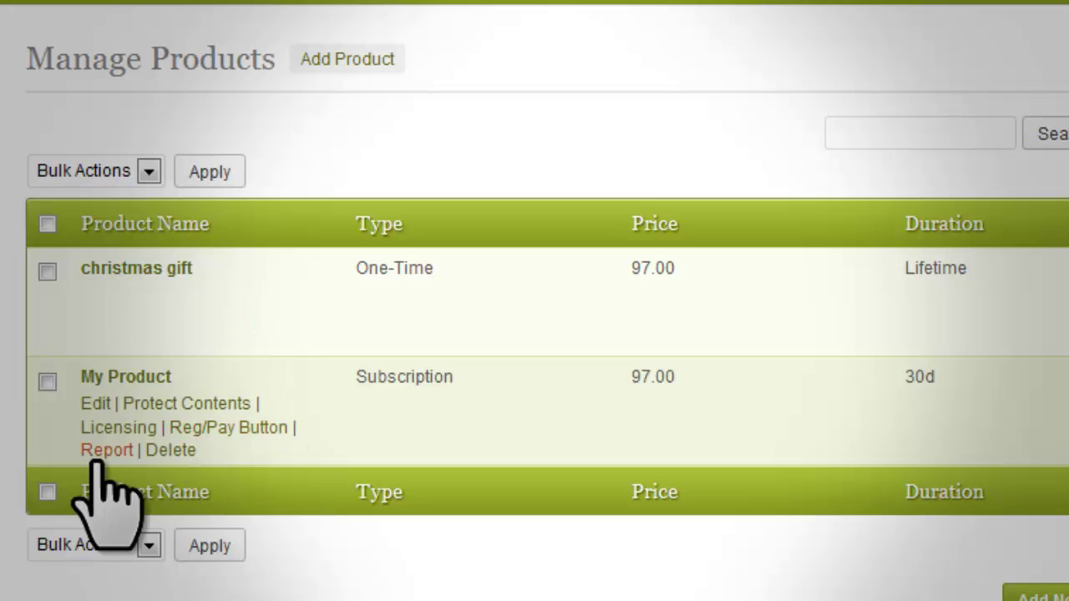
click(92, 405)
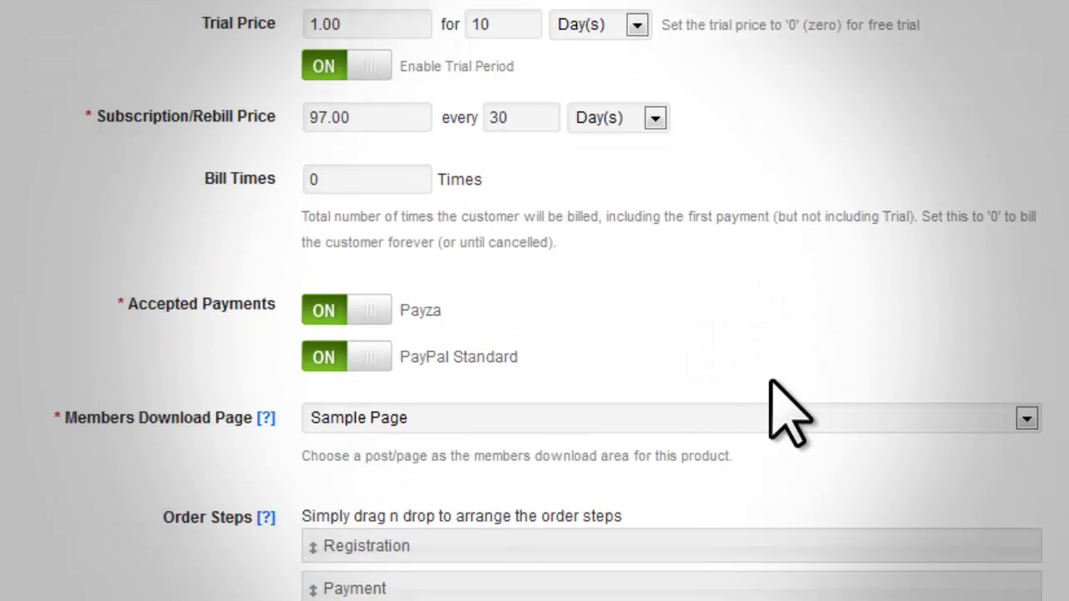
scroll(777, 401, down, 5)
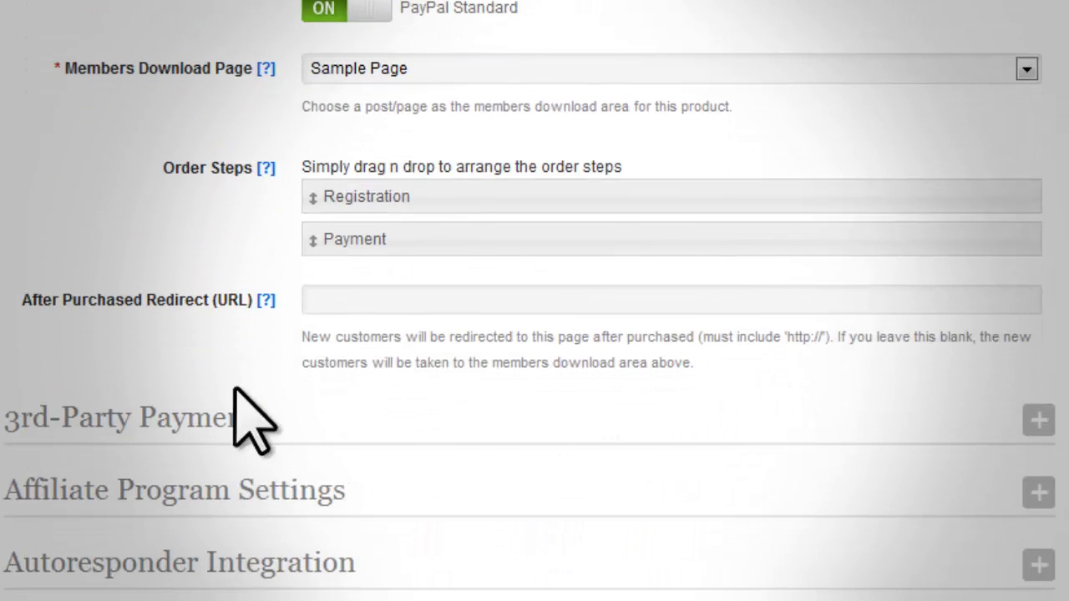
scroll(12, 429, down, 2)
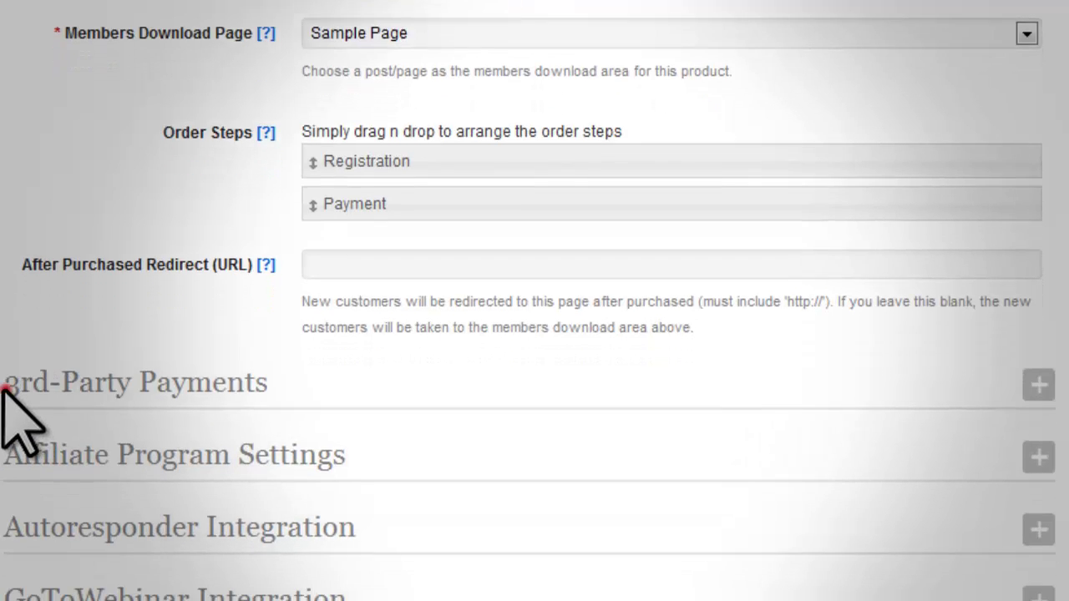
drag(7, 336, 263, 338)
scroll(585, 392, down, 1)
Expand 3rd-Party Payments, put Payment before Registration, and turn Auto-Registration on.
click(1037, 303)
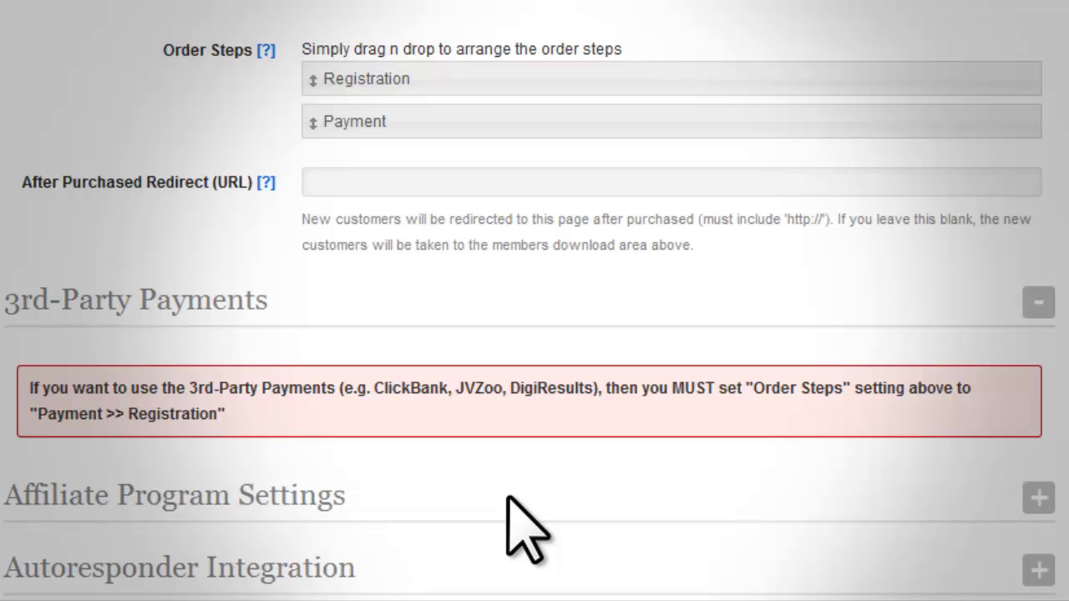
scroll(522, 522, down, 3)
scroll(389, 76, up, 4)
drag(389, 58, 359, 263)
click(313, 269)
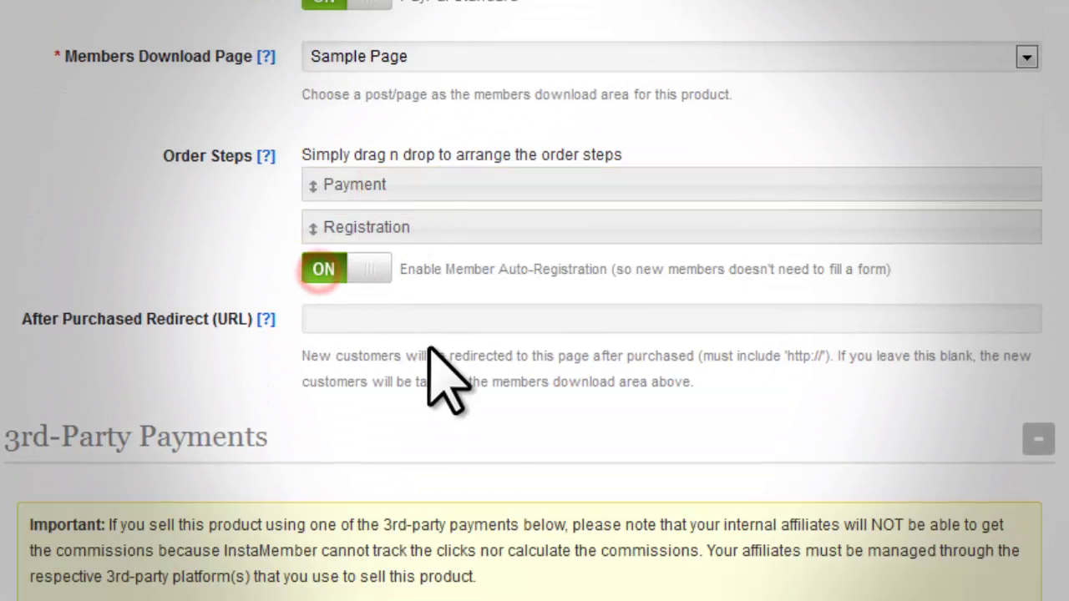
Enable JVZoo payments with Product ID 1111.
scroll(492, 466, down, 5)
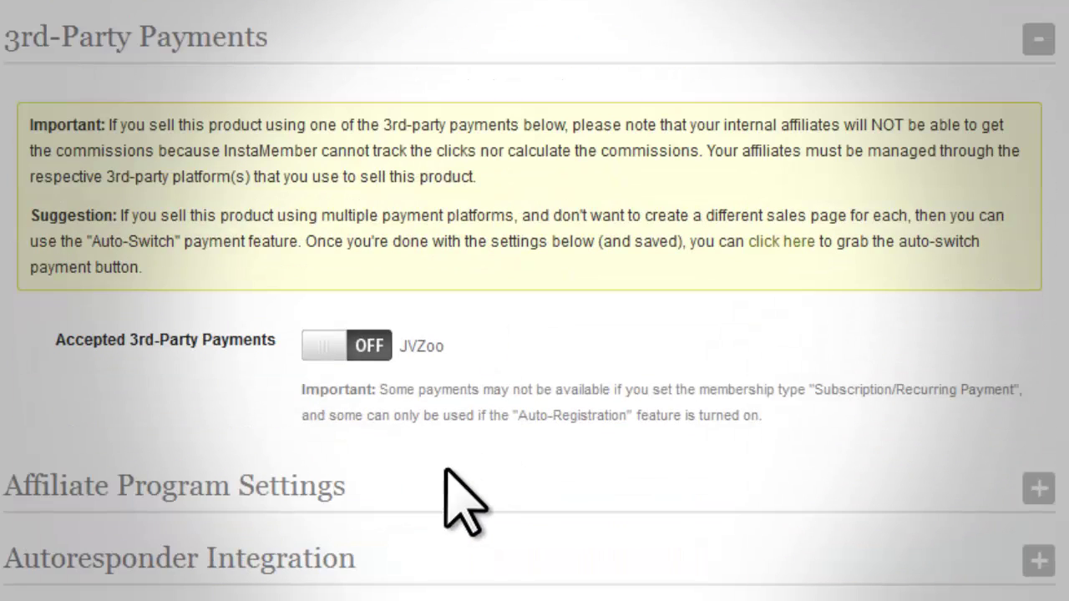
click(325, 344)
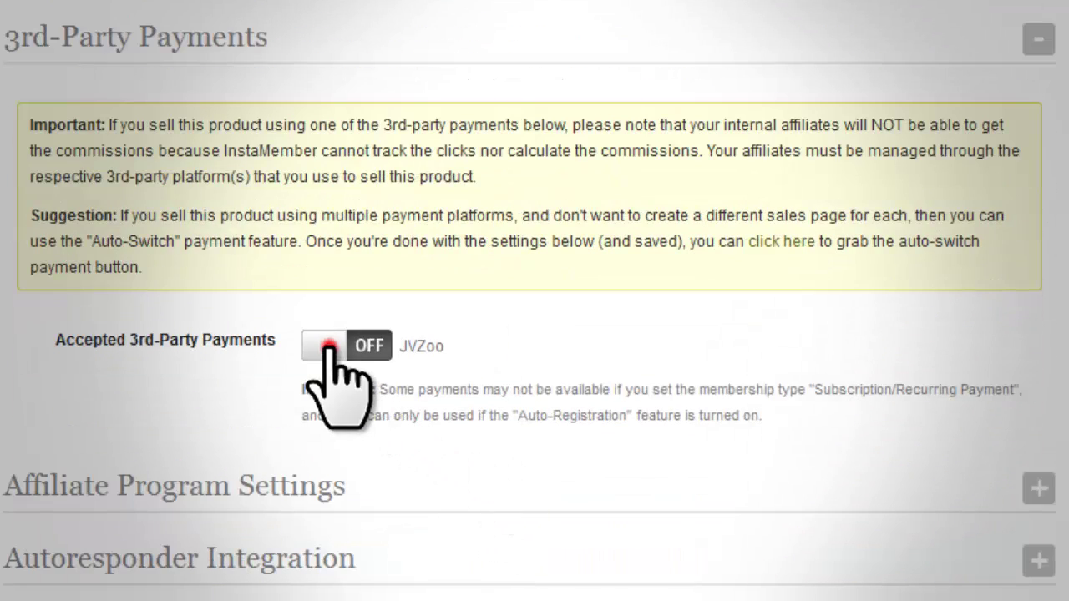
scroll(613, 526, down, 2)
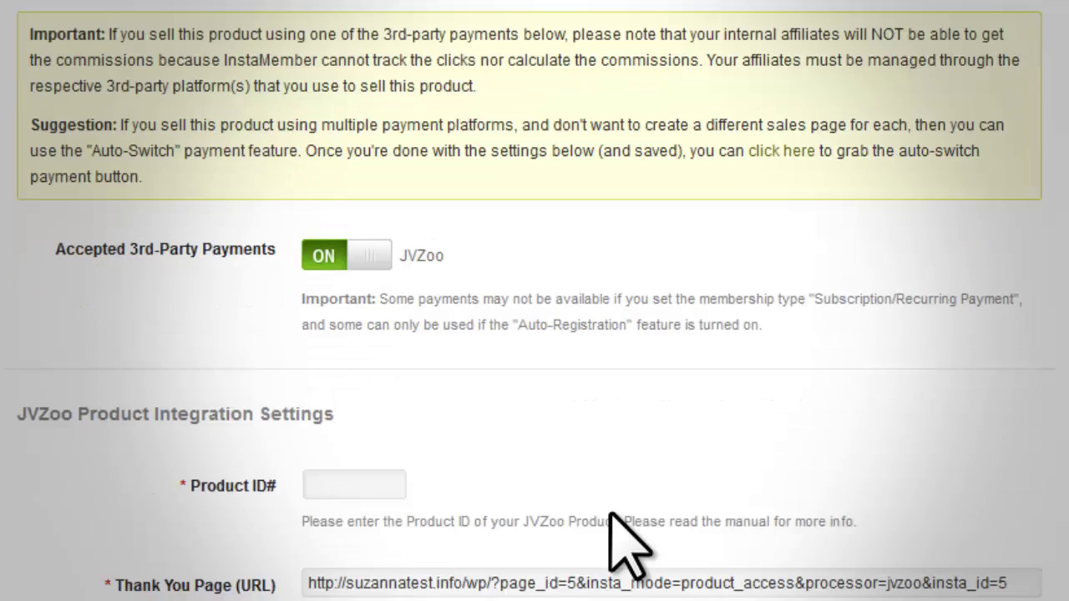
click(399, 436)
text(1111)
click(485, 287)
Review the Thank You Page and JVZIPN URL fields, then save the product.
scroll(484, 343, down, 4)
drag(110, 113, 277, 107)
drag(175, 197, 281, 210)
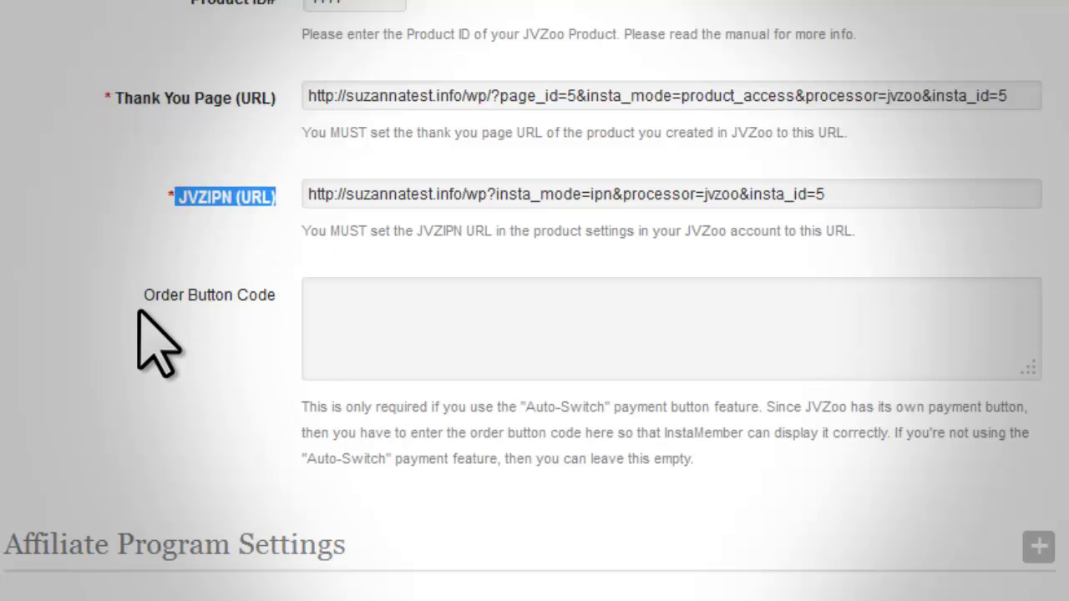
drag(142, 295, 276, 299)
click(705, 527)
scroll(710, 534, down, 3)
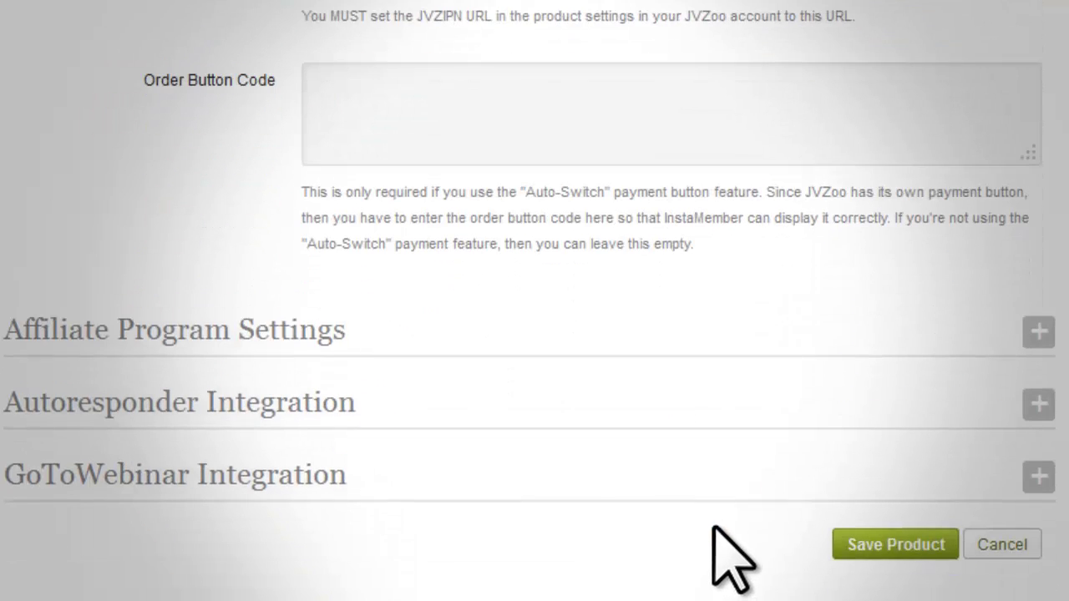
click(909, 532)
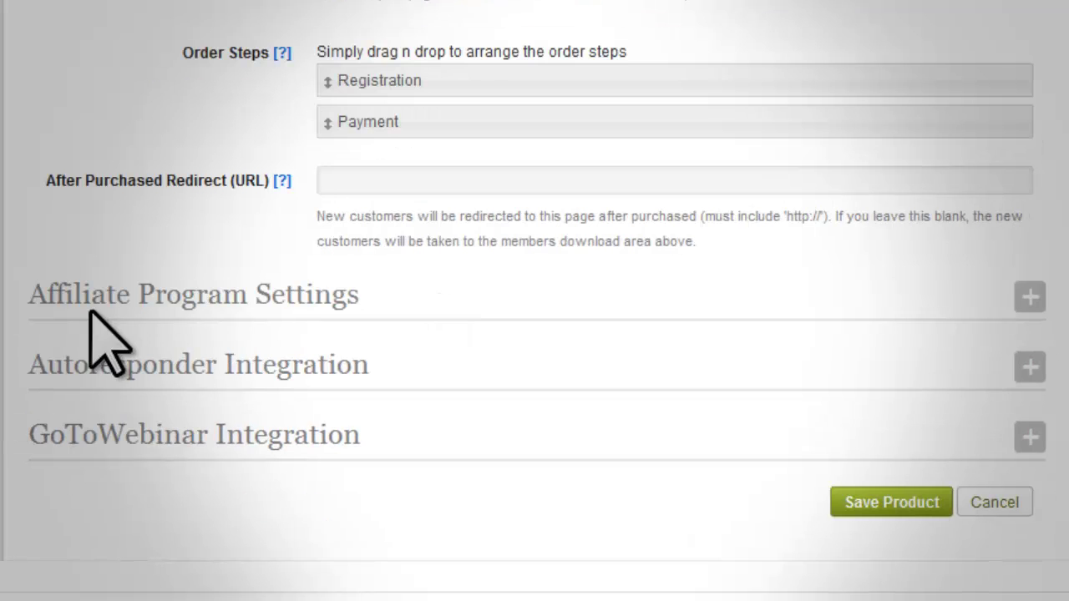
Expand Affiliate Program Settings, keep 1-tier commissions at 30%/40%, and leave 2-tier off.
drag(29, 300, 368, 307)
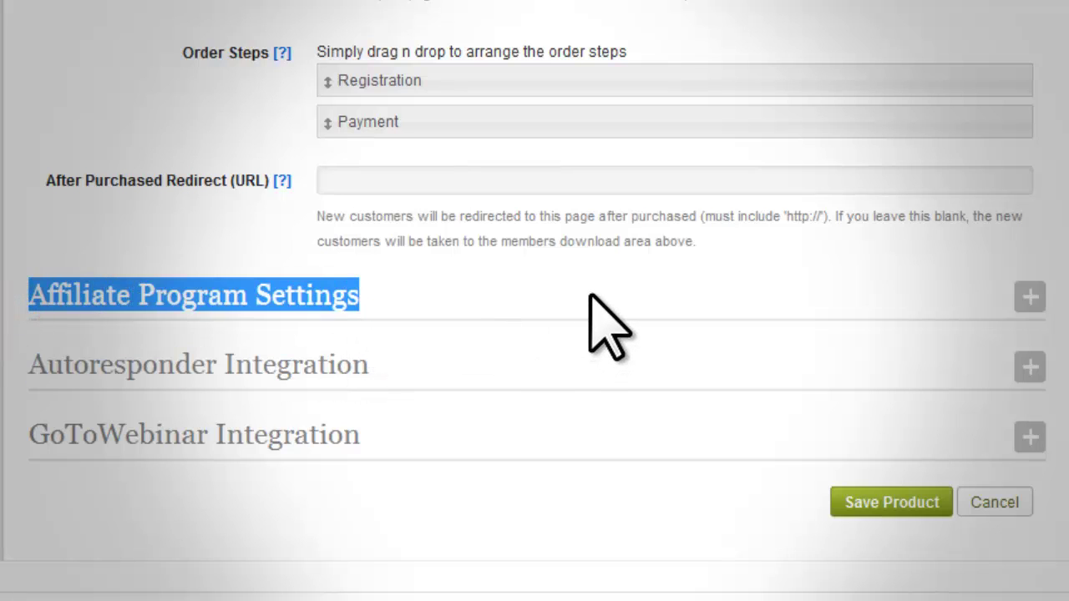
click(1030, 297)
scroll(639, 251, down, 3)
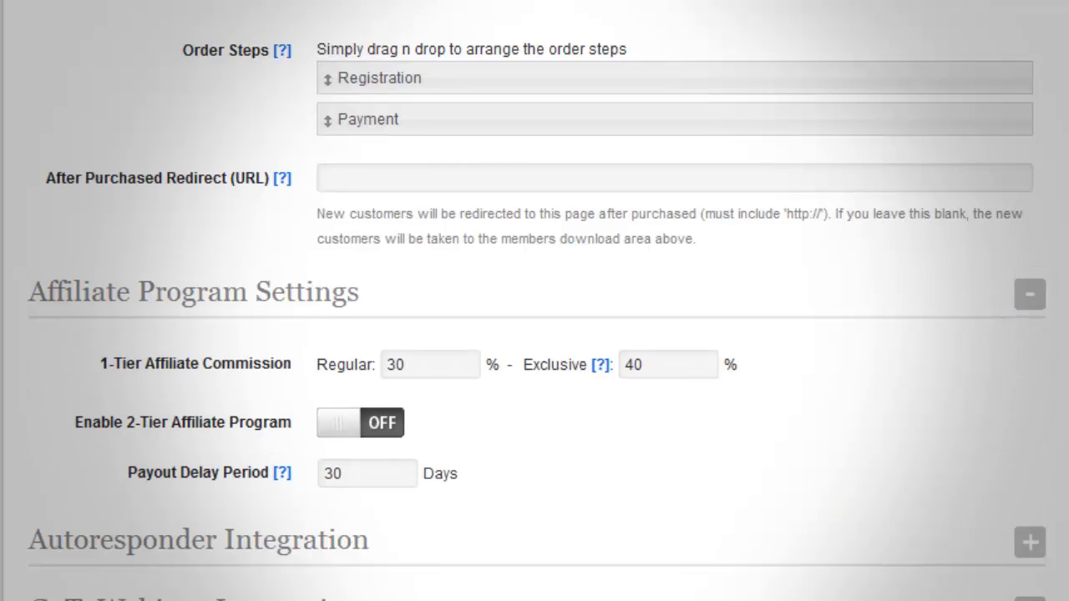
drag(95, 189, 288, 200)
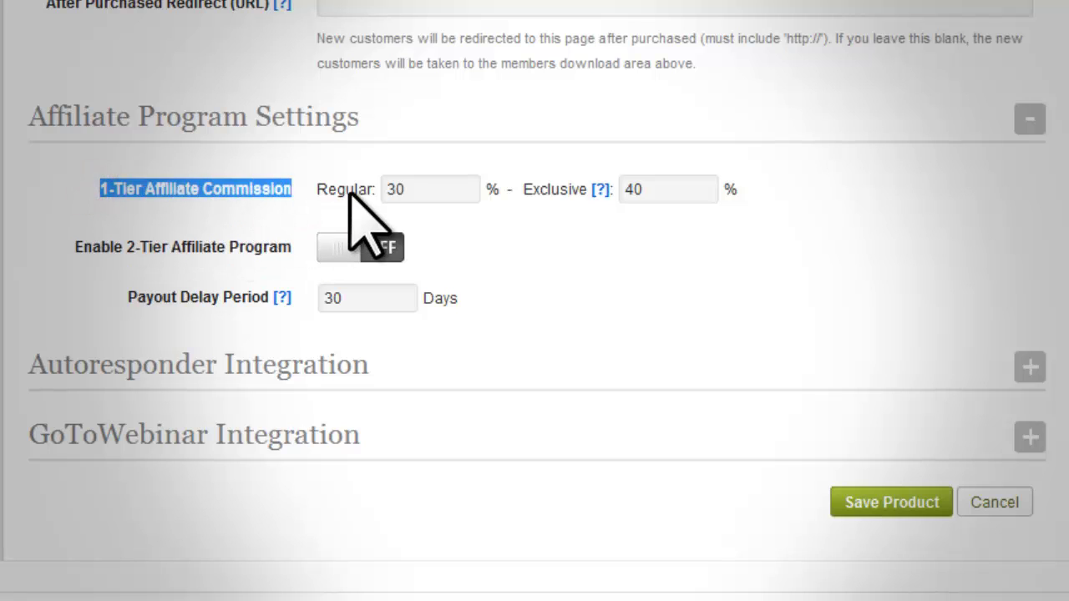
click(396, 191)
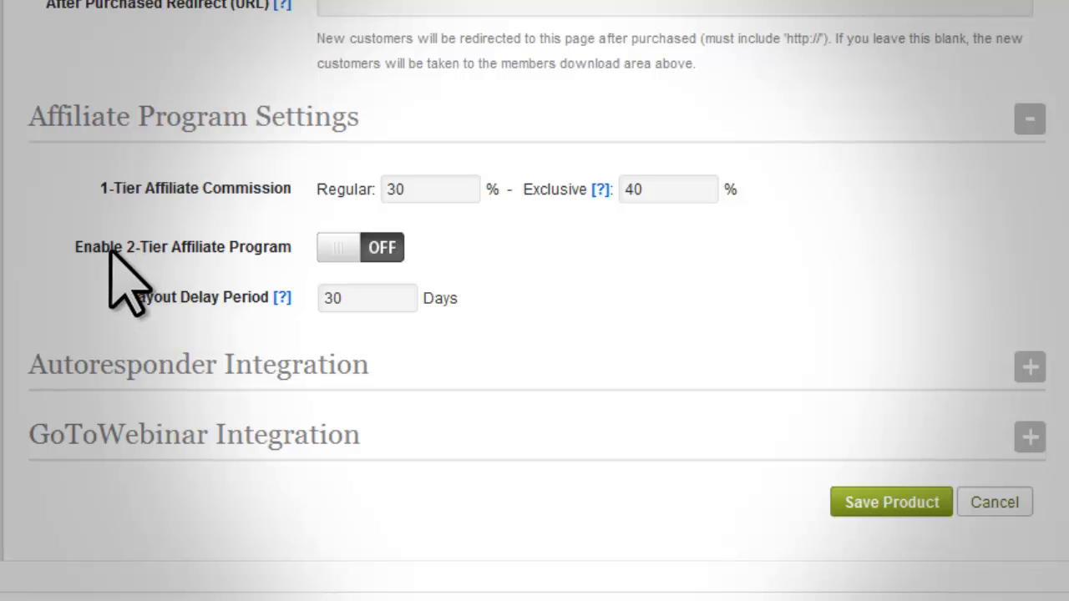
mouse_move(67, 251)
mouse_down()
mouse_move(247, 238)
mouse_move(289, 248)
mouse_up()
click(332, 248)
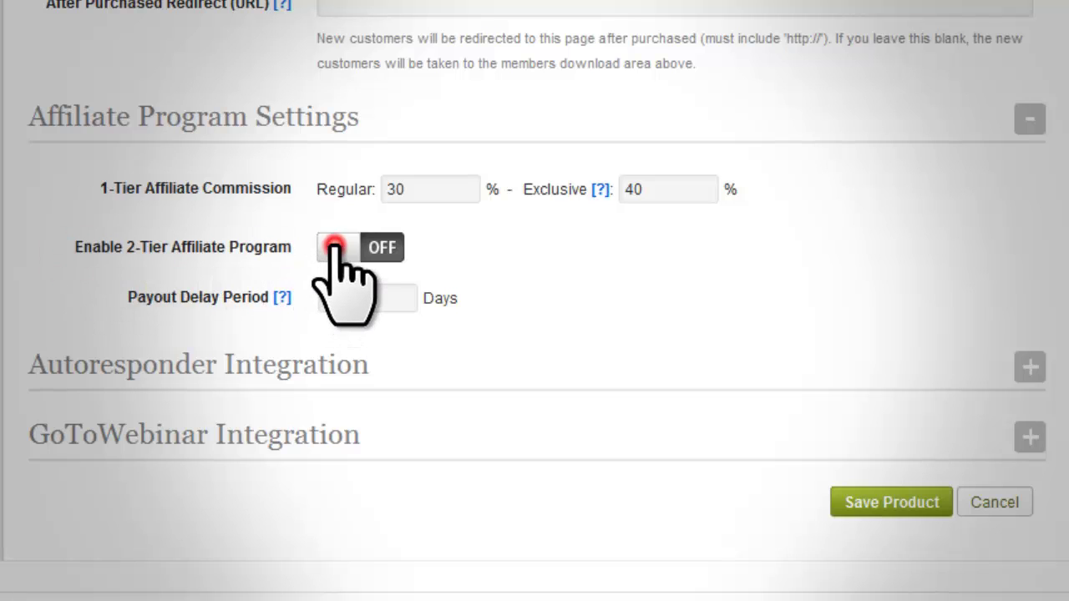
click(380, 249)
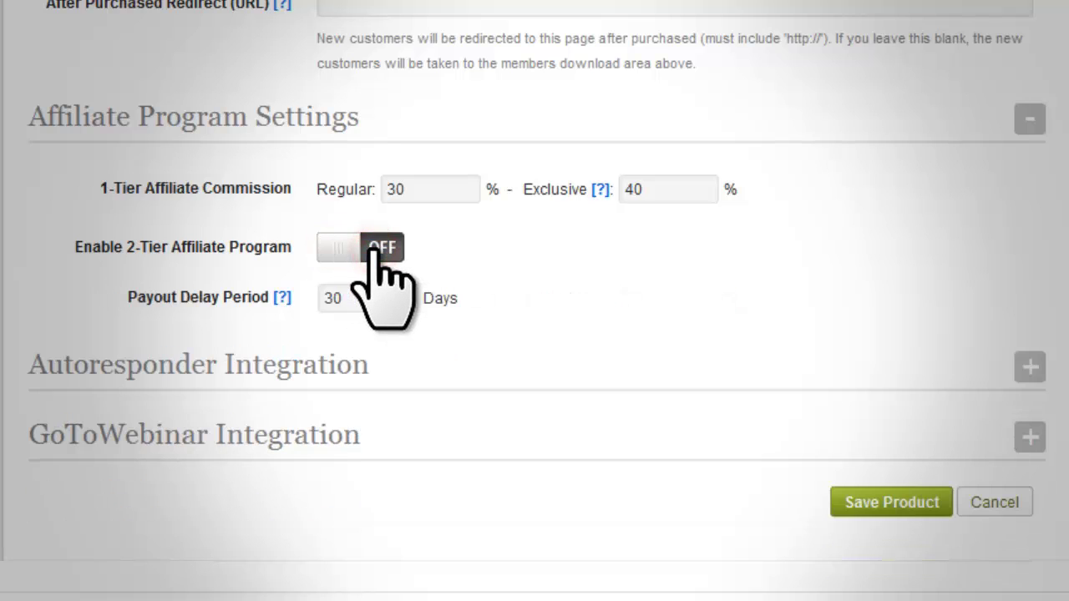
Change the Payout Delay Period from 30 to 15 days.
drag(125, 298, 281, 334)
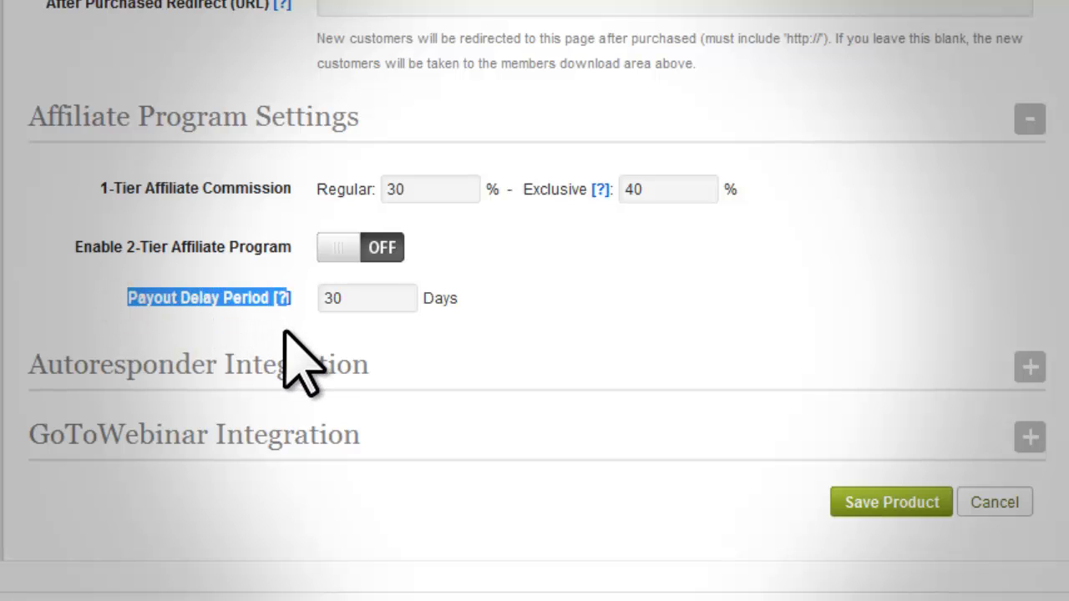
mouse_move(281, 297)
click(332, 298)
mouse_move(318, 306)
mouse_down()
mouse_move(332, 306)
mouse_move(323, 301)
mouse_up()
mouse_move(290, 294)
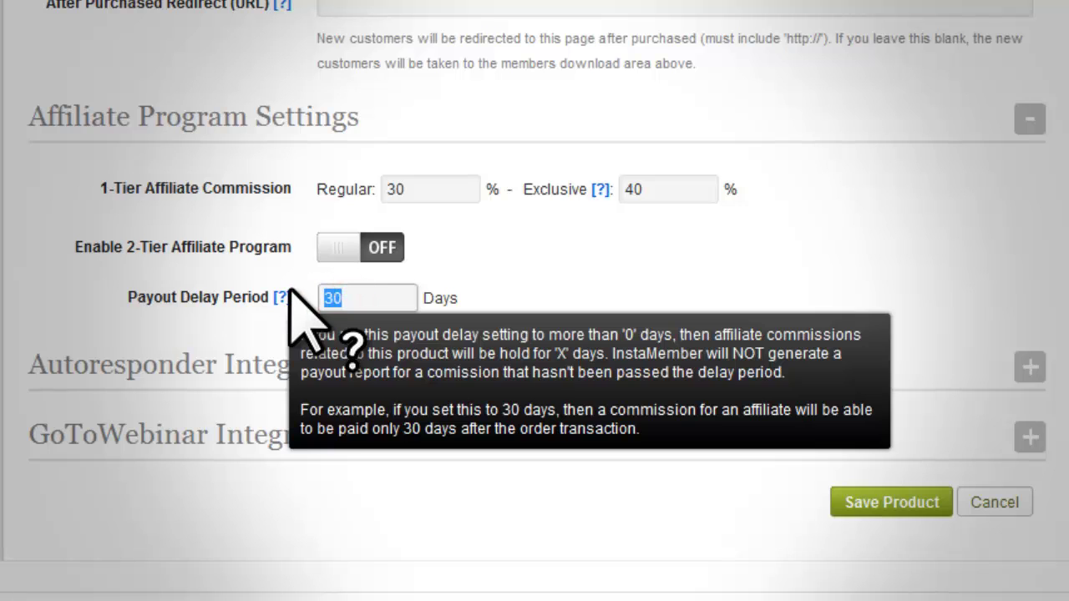
text(15)
click(508, 334)
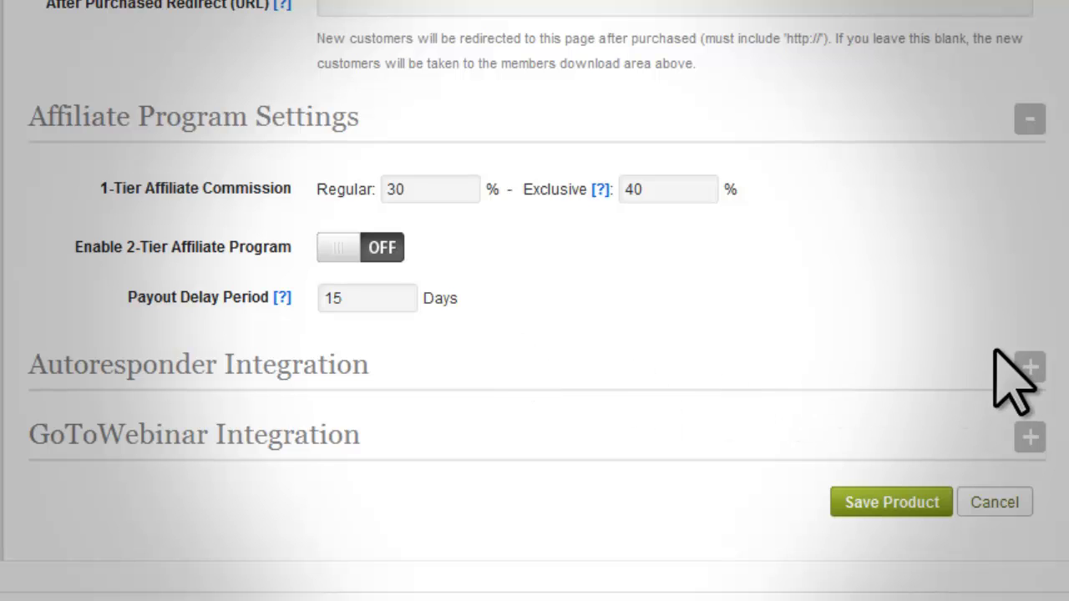
drag(25, 372, 228, 378)
drag(219, 334, 371, 342)
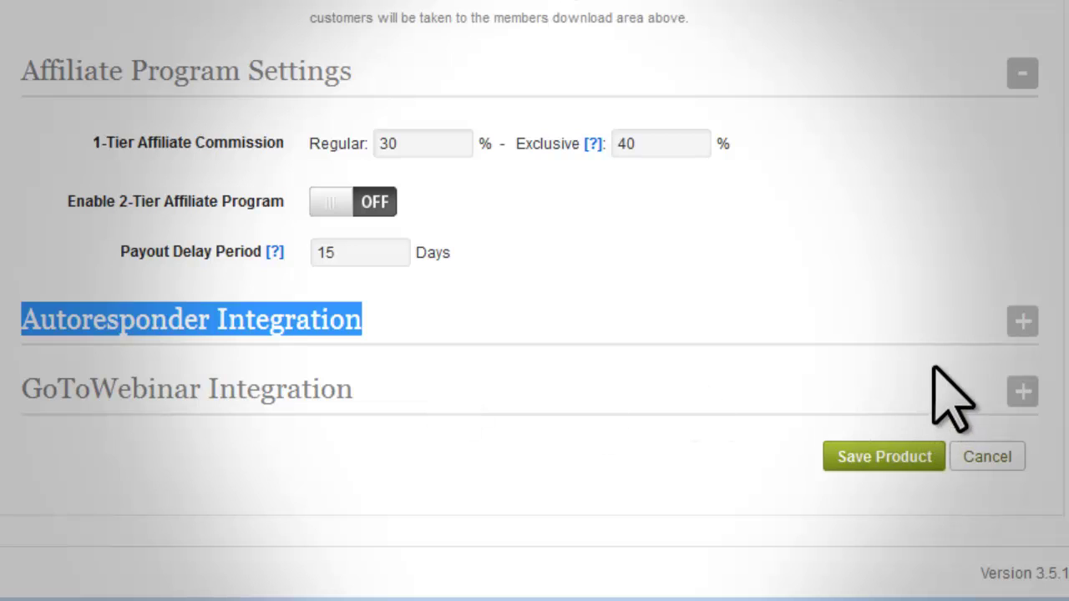
Expand Autoresponder Integration and turn it on with Custom Autoresponder as the system.
click(1022, 318)
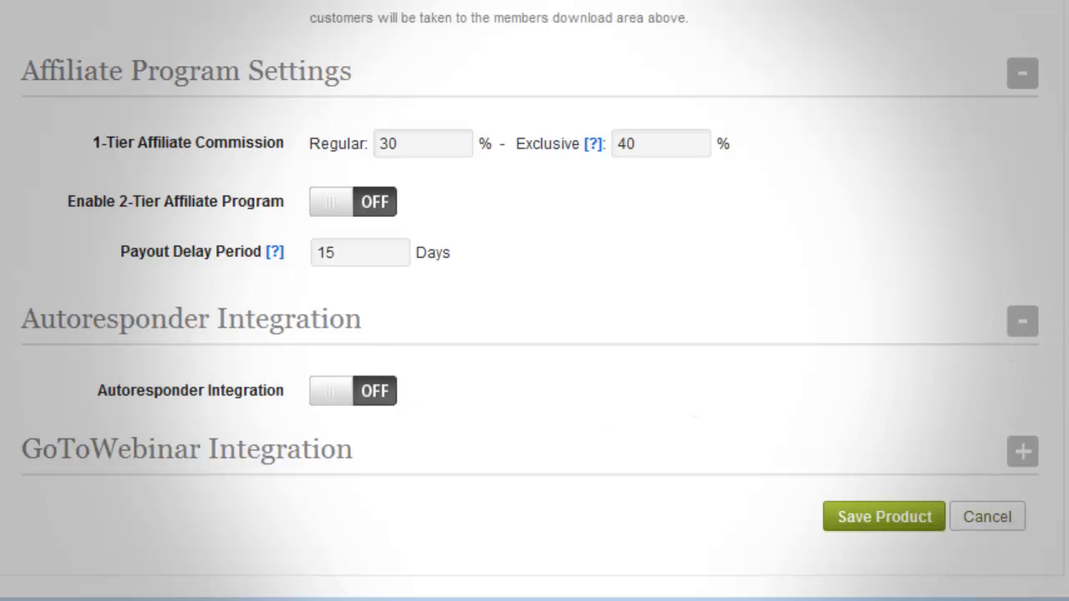
scroll(1062, 318, down, 1)
click(322, 331)
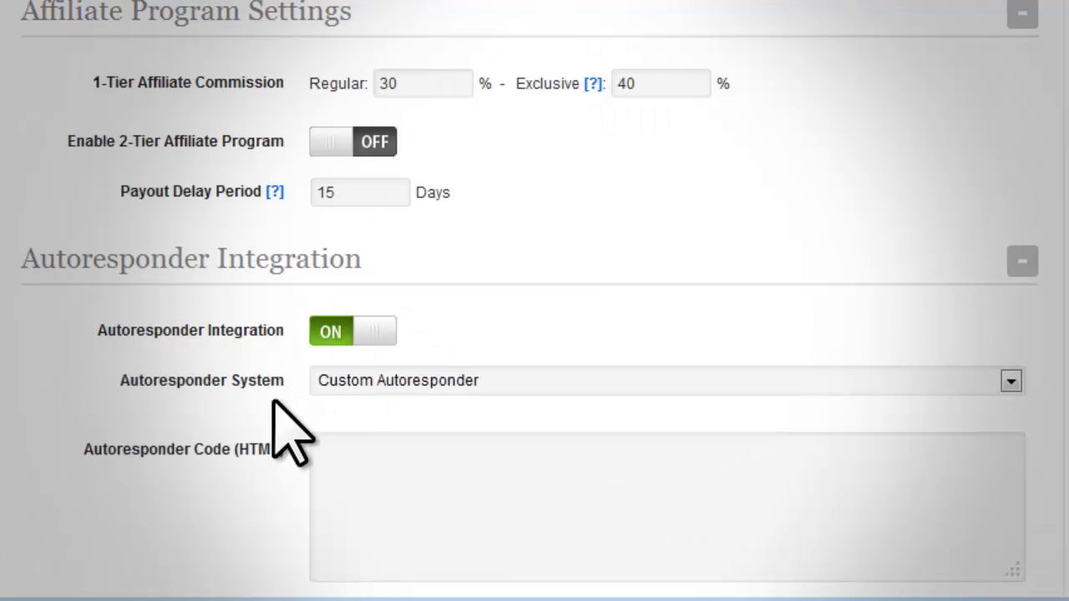
scroll(231, 464, down, 1)
scroll(242, 480, down, 3)
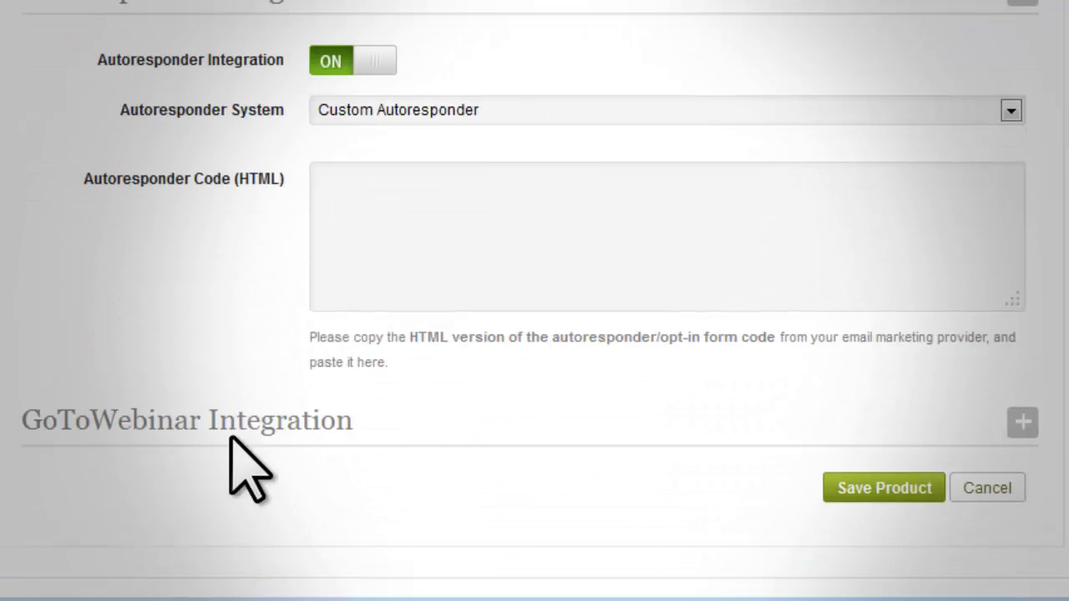
click(1011, 109)
click(982, 135)
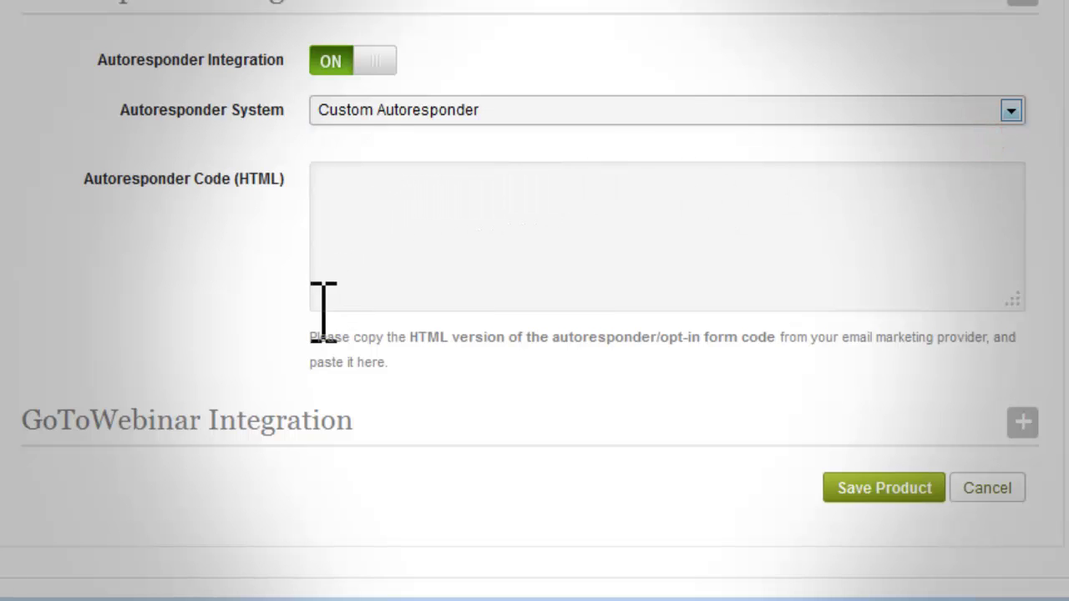
Switch Autoresponder Integration back off and collapse its section.
drag(302, 337, 413, 354)
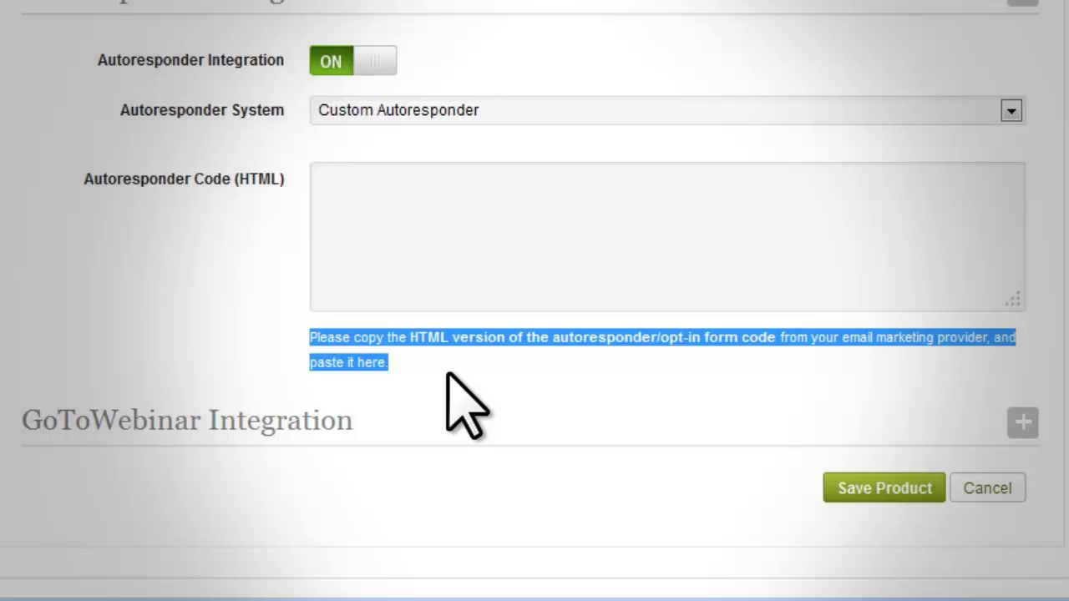
click(366, 59)
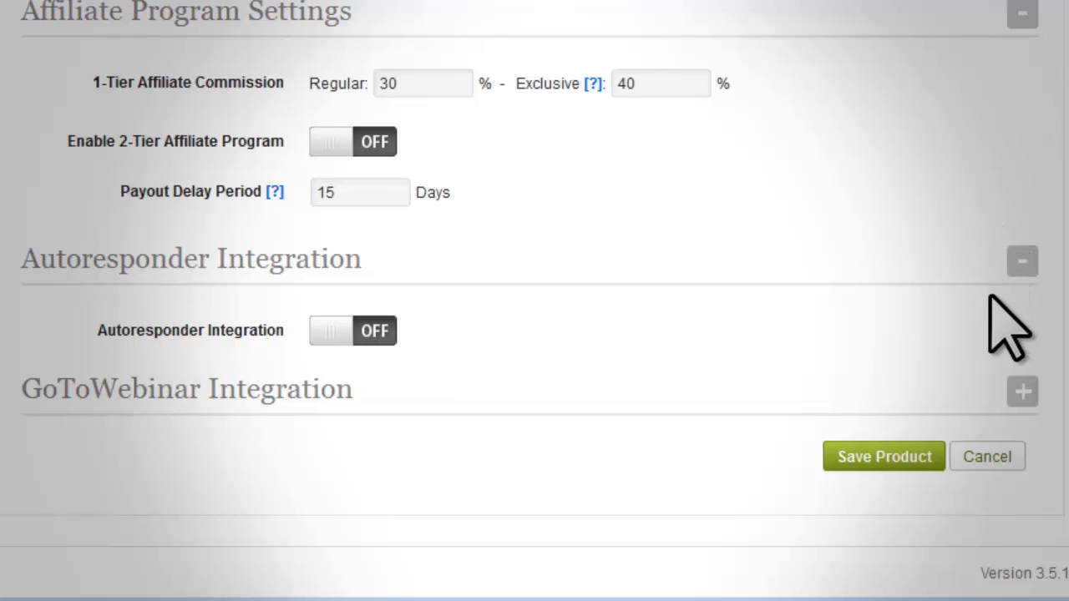
click(1021, 262)
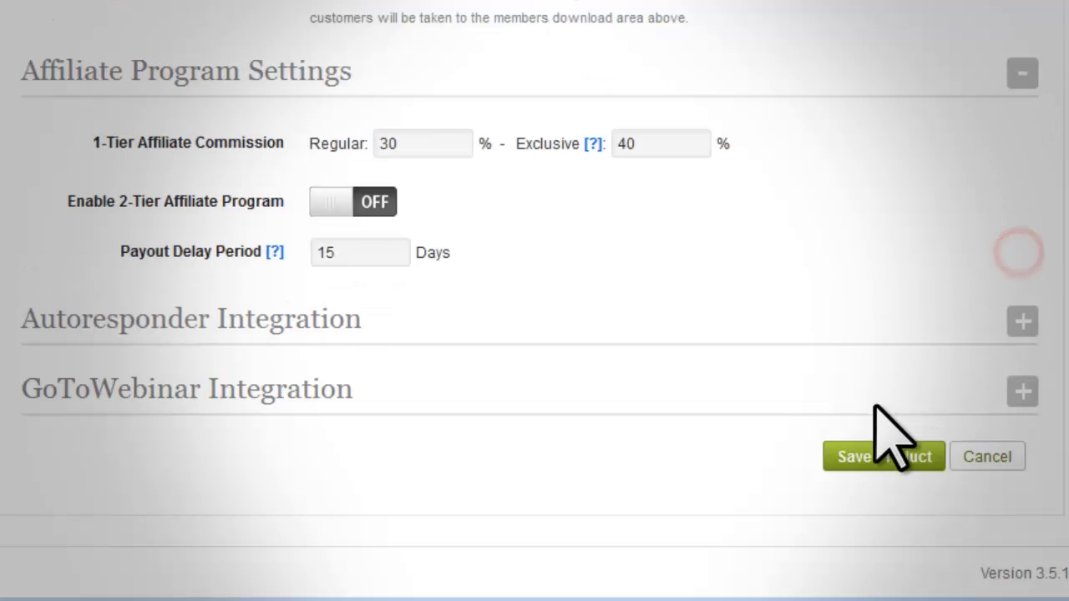
Save the product and open Protect Contents for My Product in Manage Products.
click(883, 452)
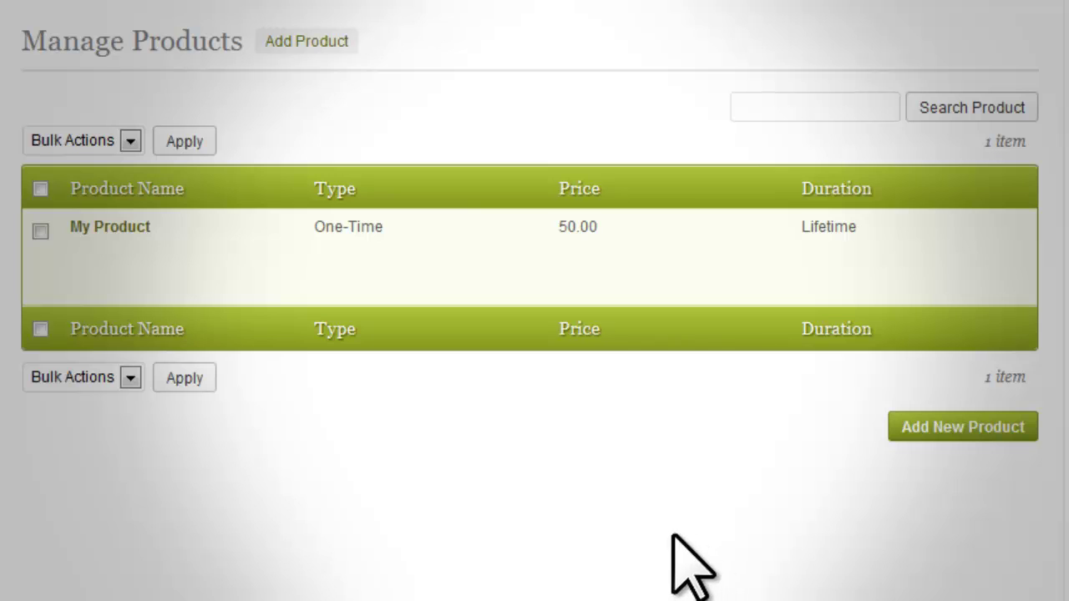
mouse_move(130, 224)
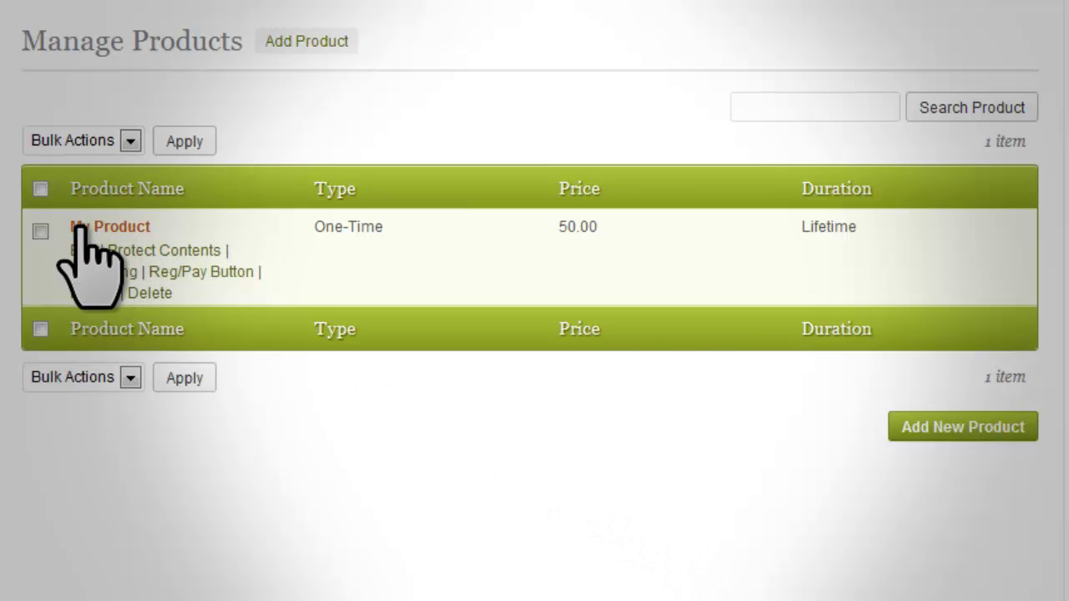
click(132, 251)
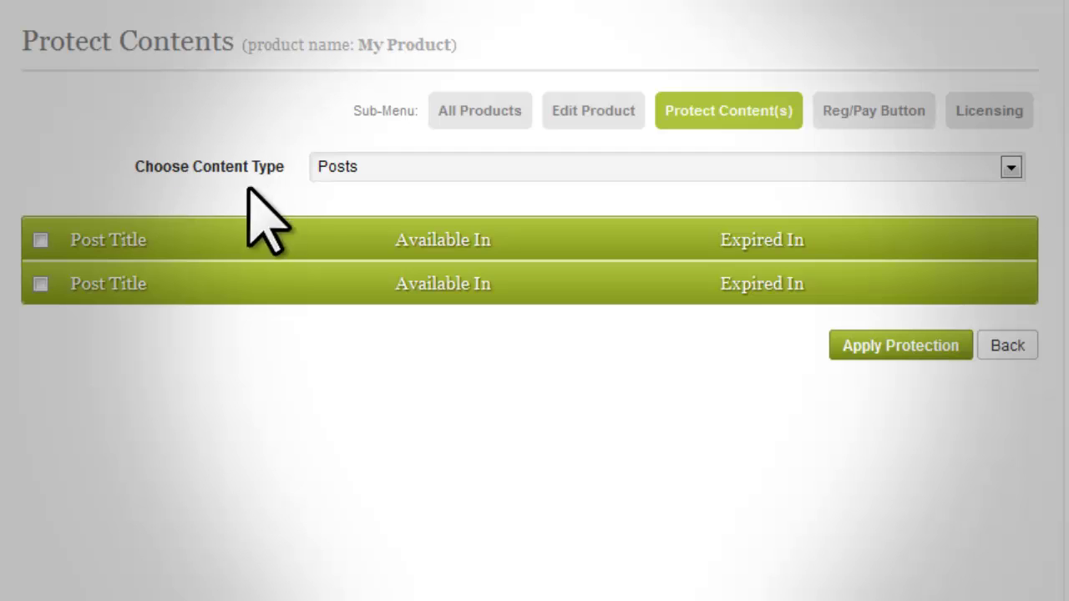
Cycle the content type through Amazon S3 Files, Posts, Pages and Local Files, ending on Amazon S3 Files.
click(562, 175)
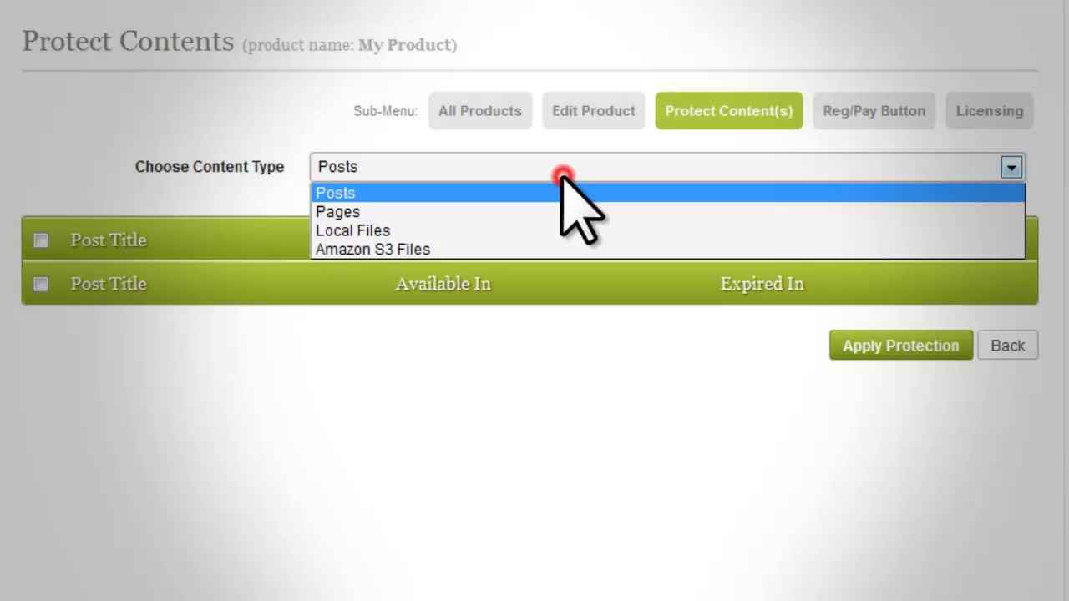
click(544, 160)
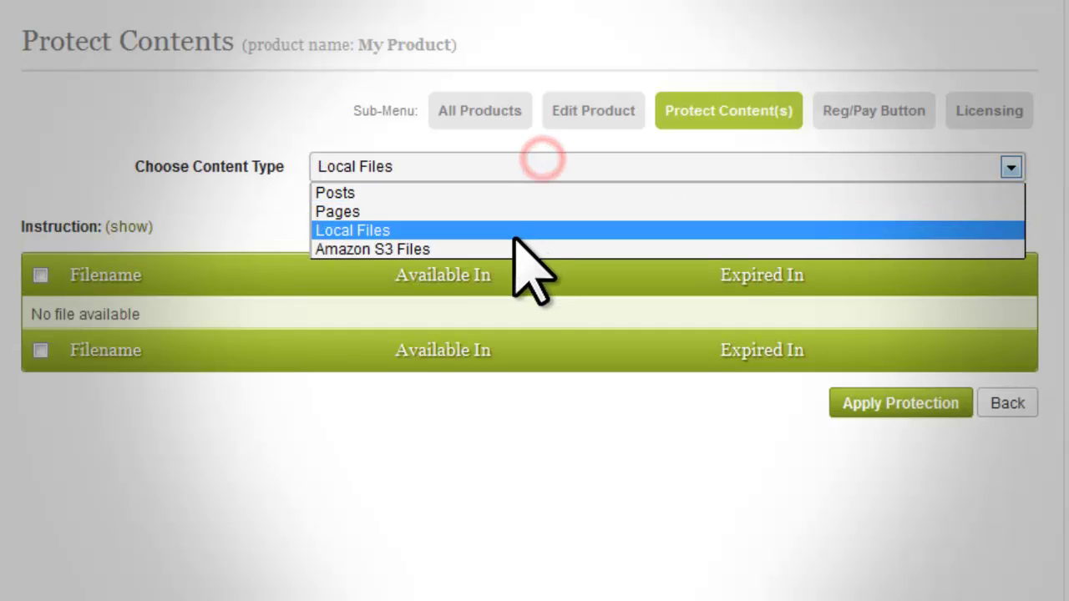
click(511, 249)
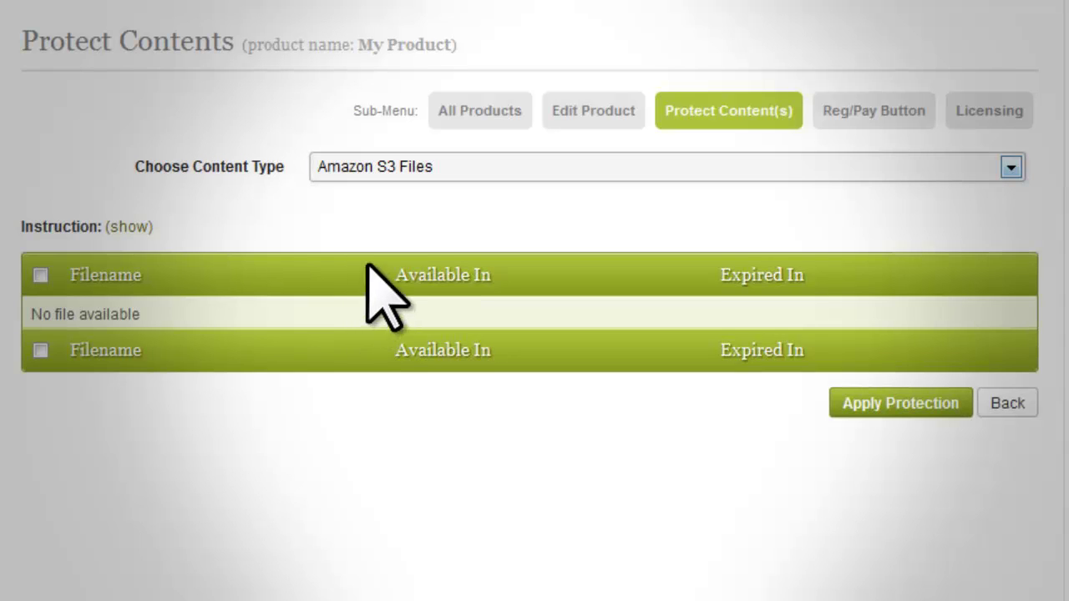
click(431, 167)
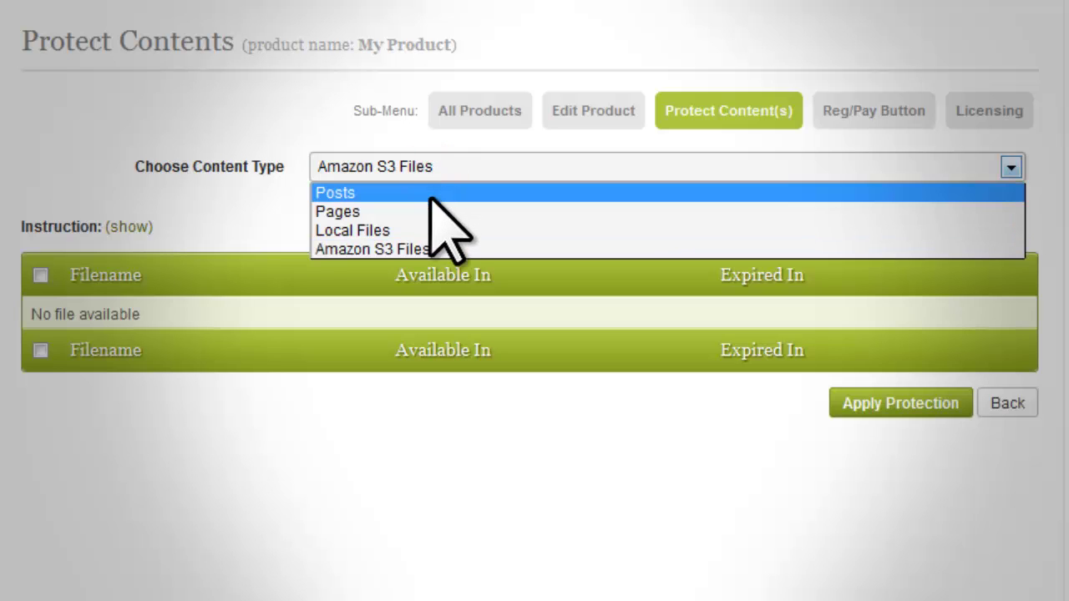
click(431, 197)
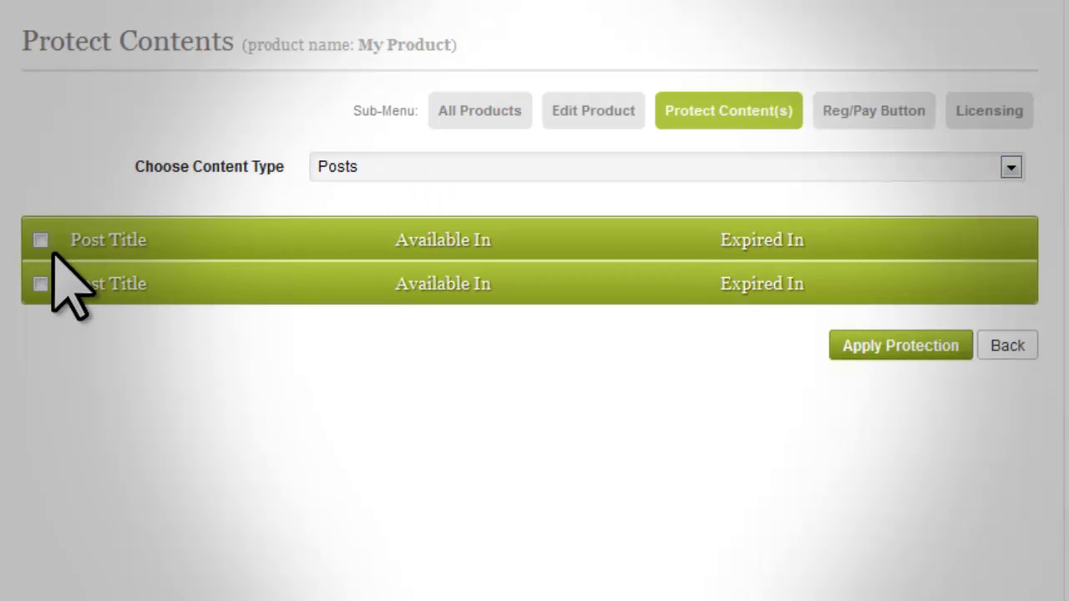
click(353, 166)
click(400, 214)
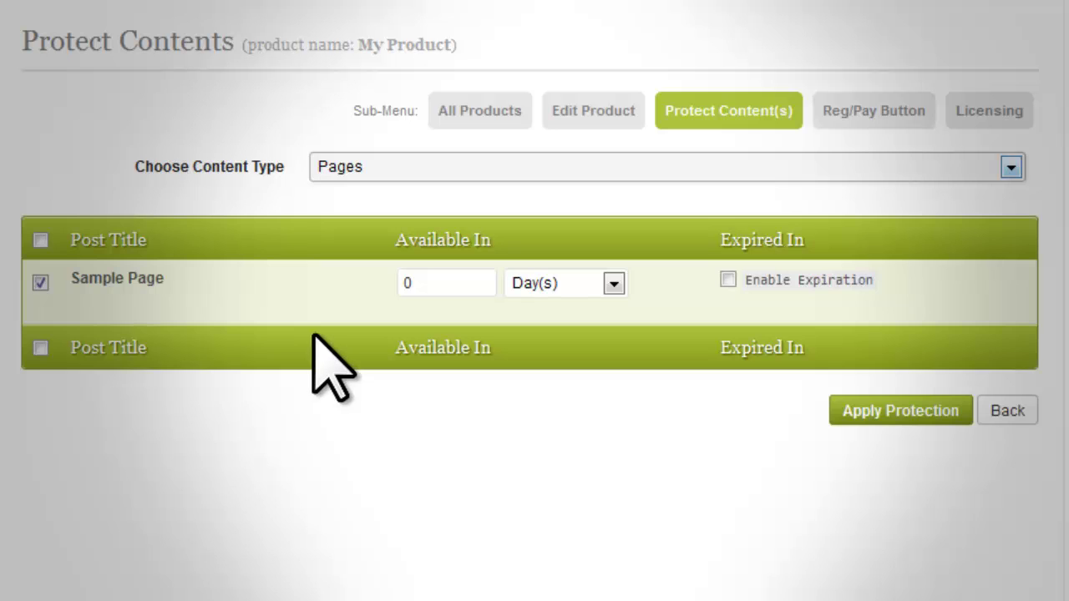
click(573, 160)
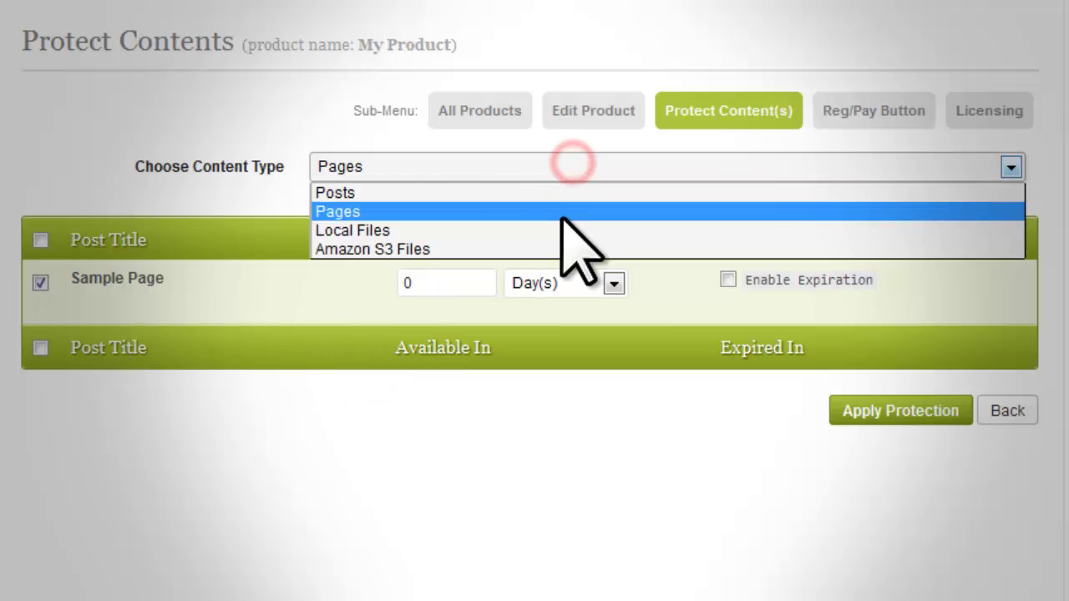
click(567, 230)
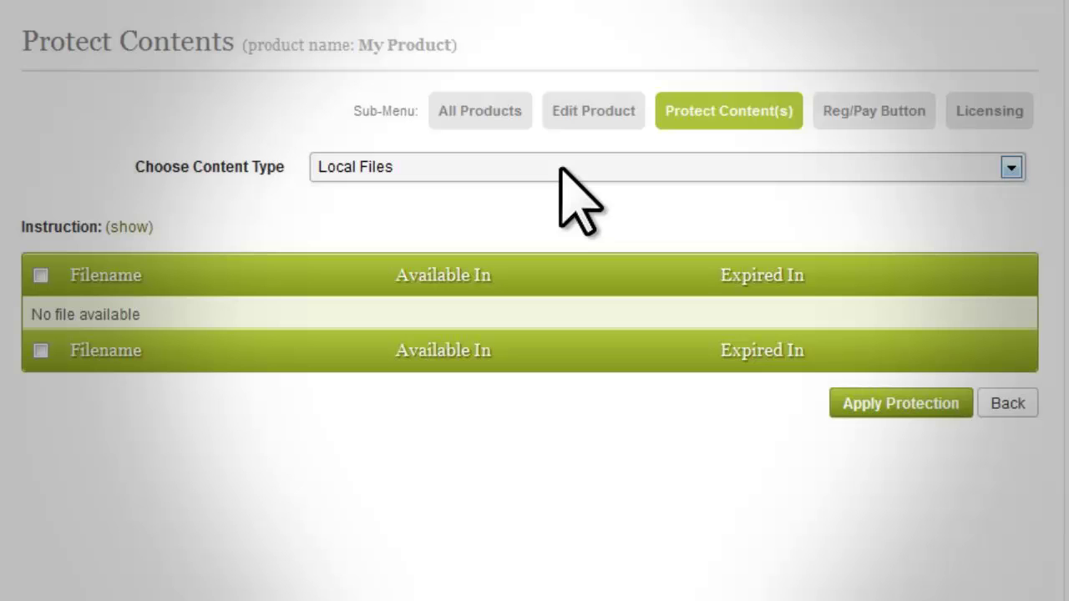
click(559, 165)
click(571, 244)
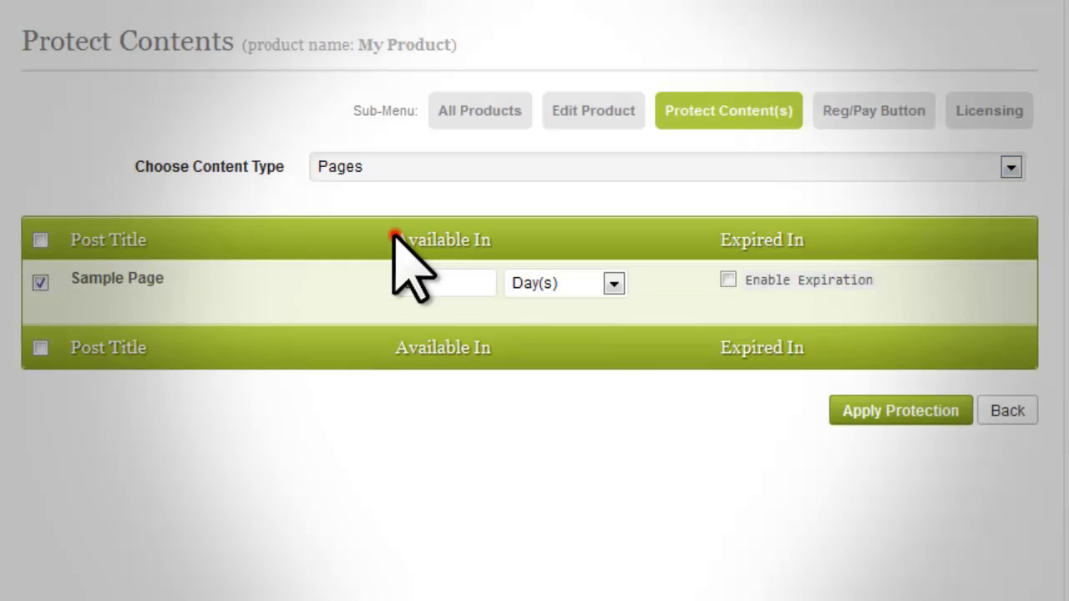
Set Sample Page's Available In delay to 30 days.
drag(389, 234, 501, 242)
click(656, 239)
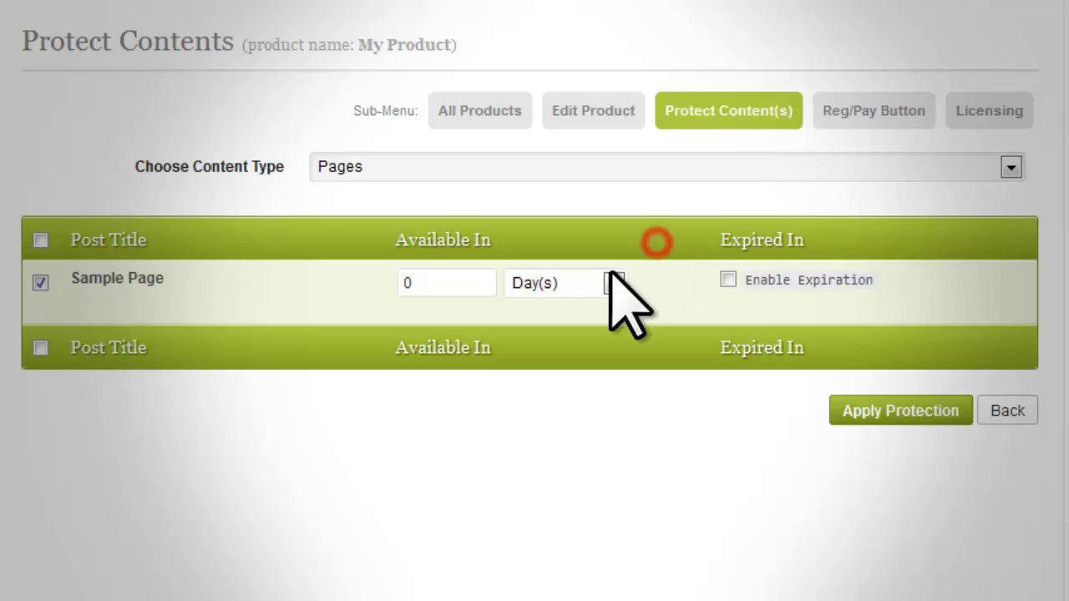
double_click(434, 284)
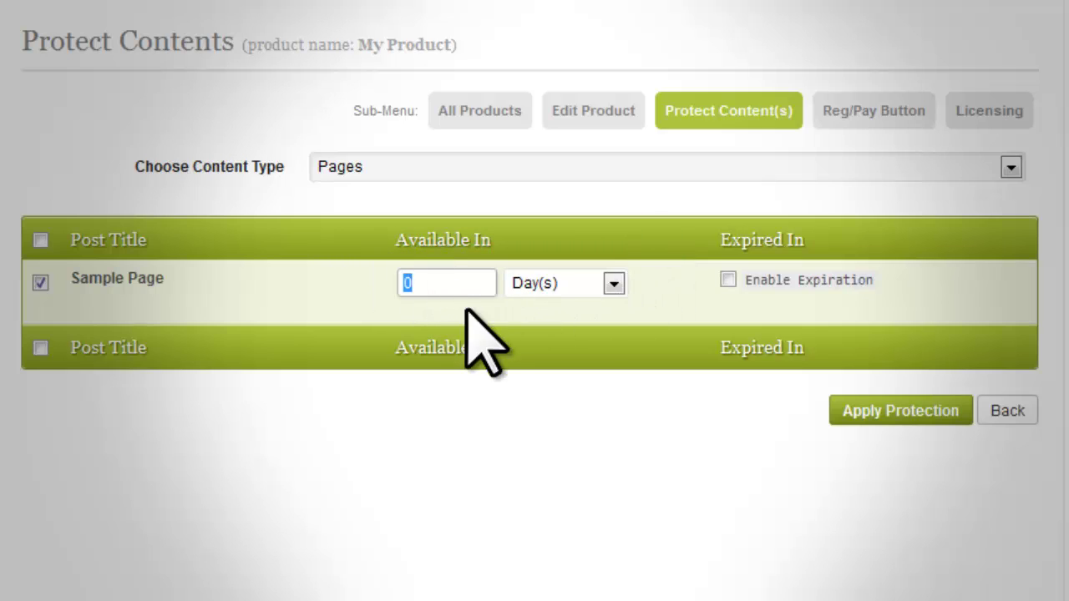
text(30)
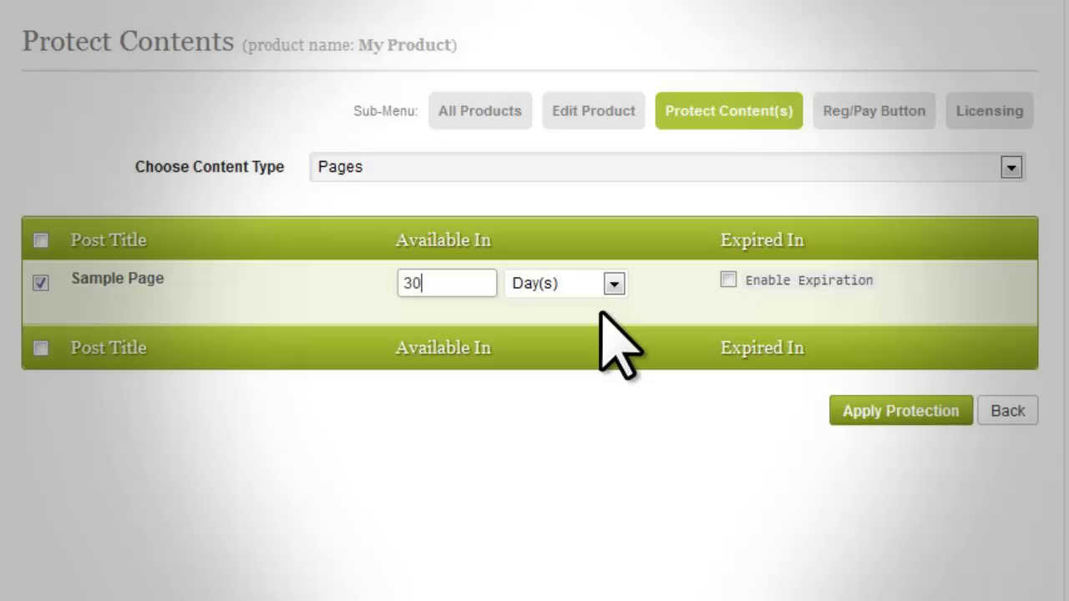
click(666, 298)
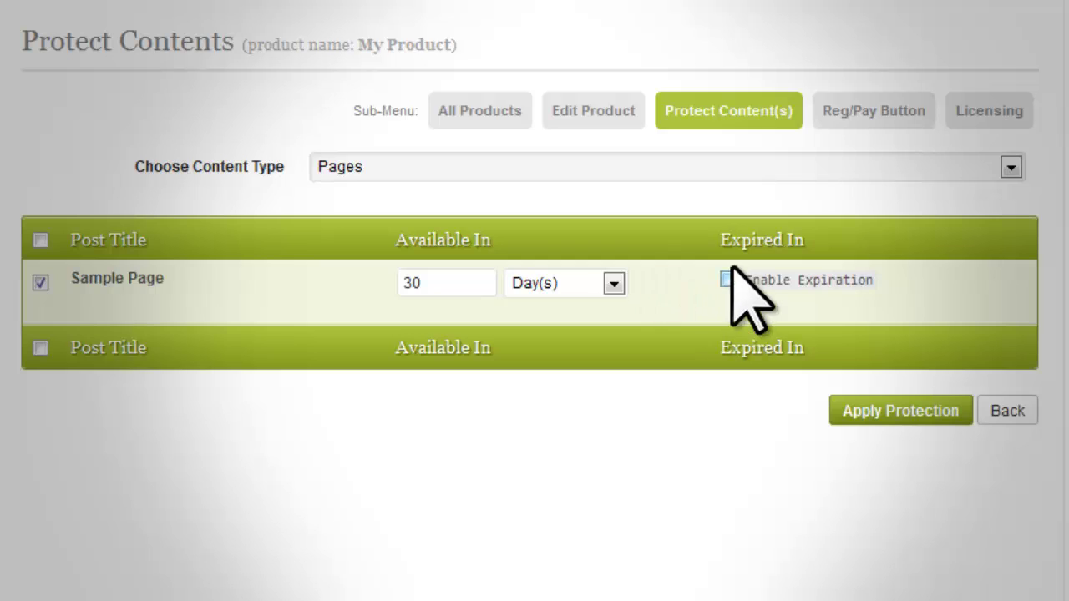
Enable expiration for Sample Page at 60 days and apply the protection.
drag(710, 239, 811, 258)
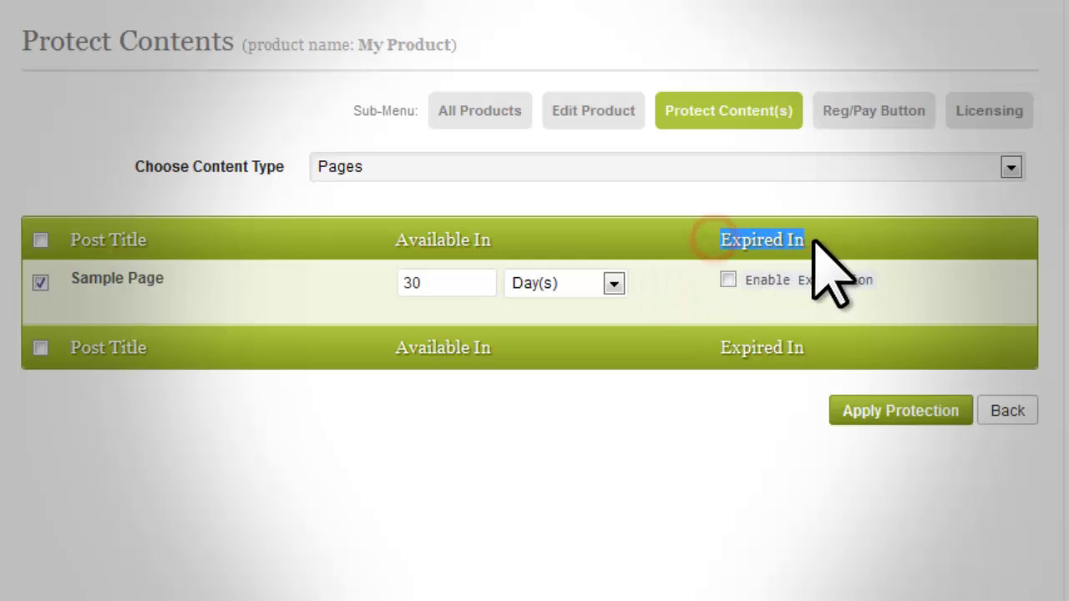
click(727, 280)
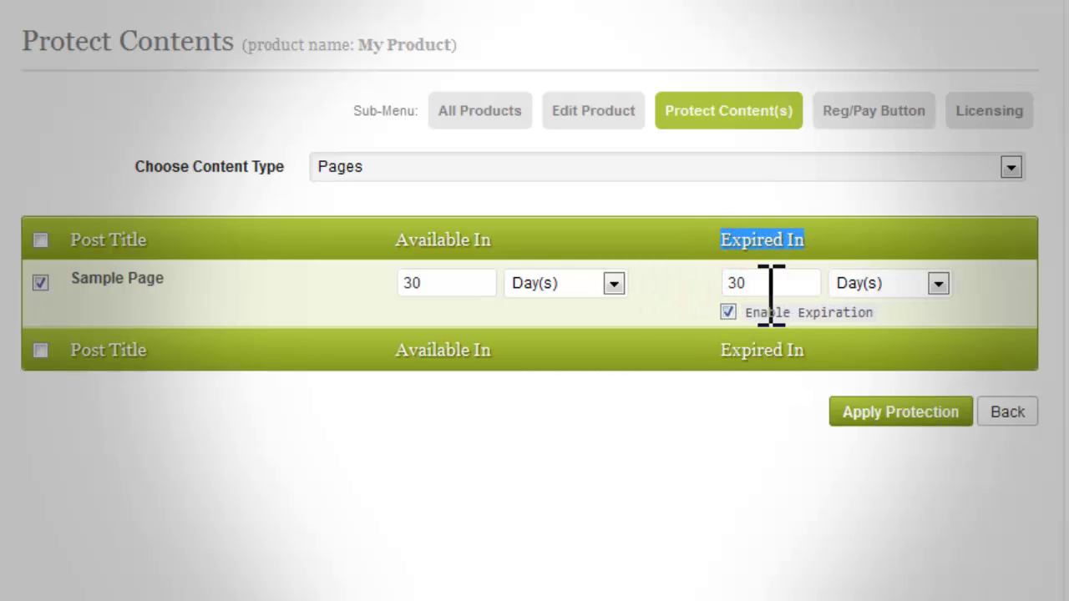
click(942, 326)
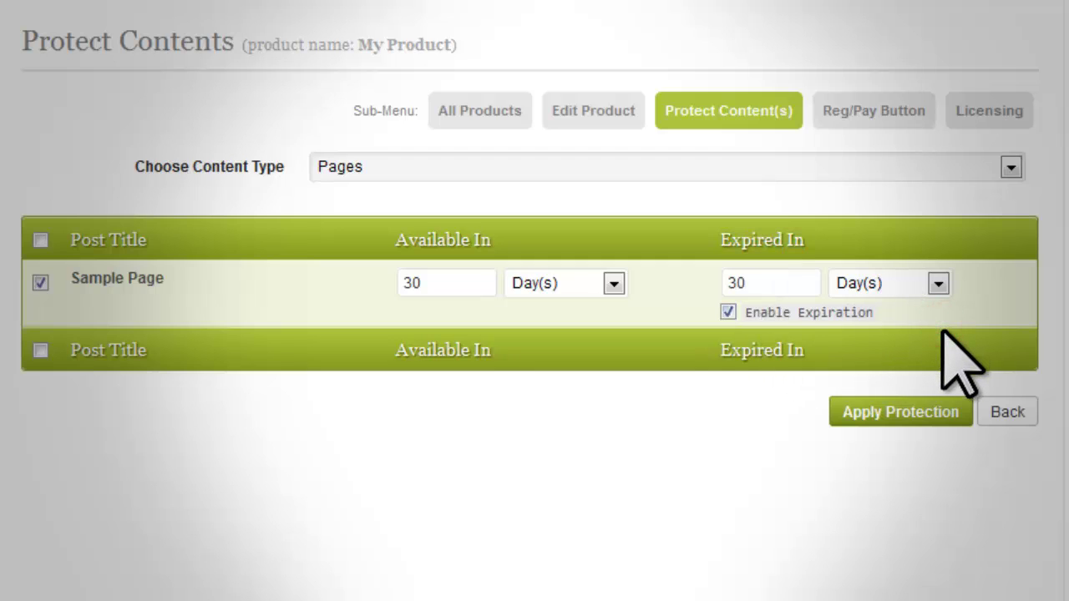
double_click(756, 282)
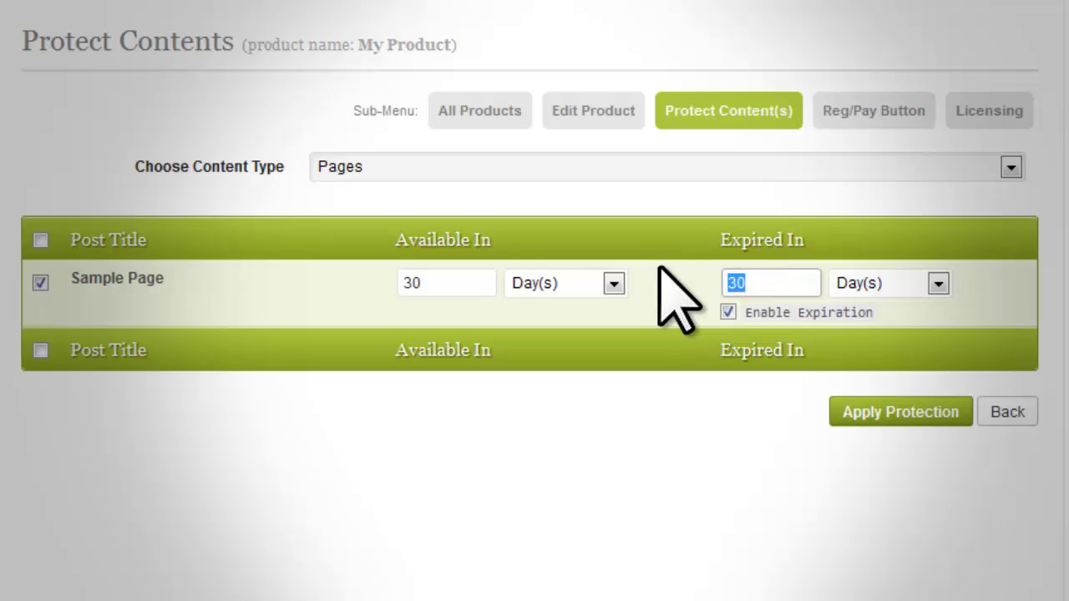
text(60)
click(874, 340)
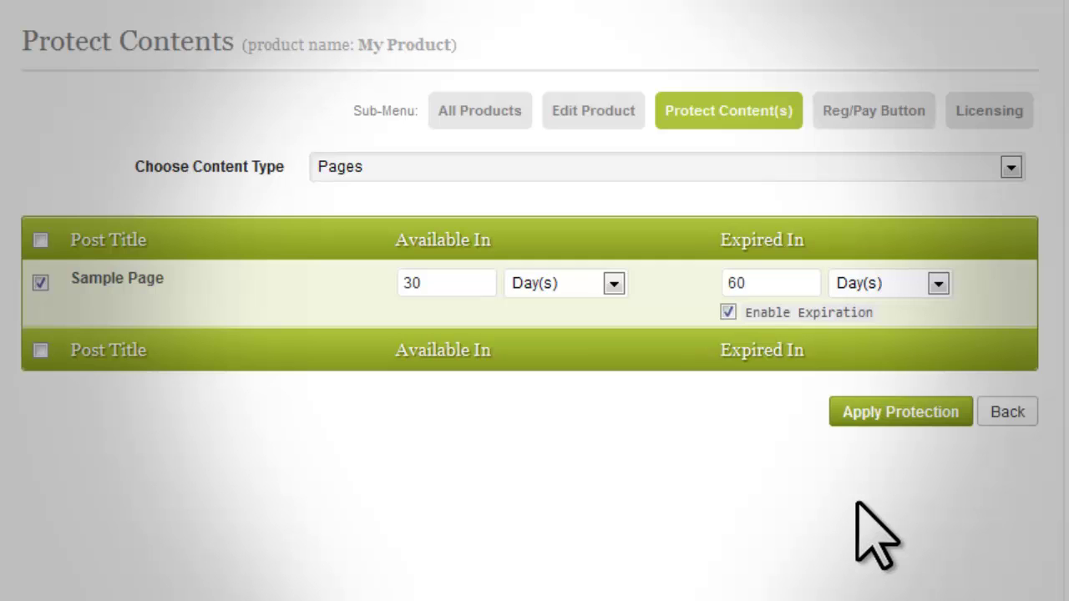
click(906, 413)
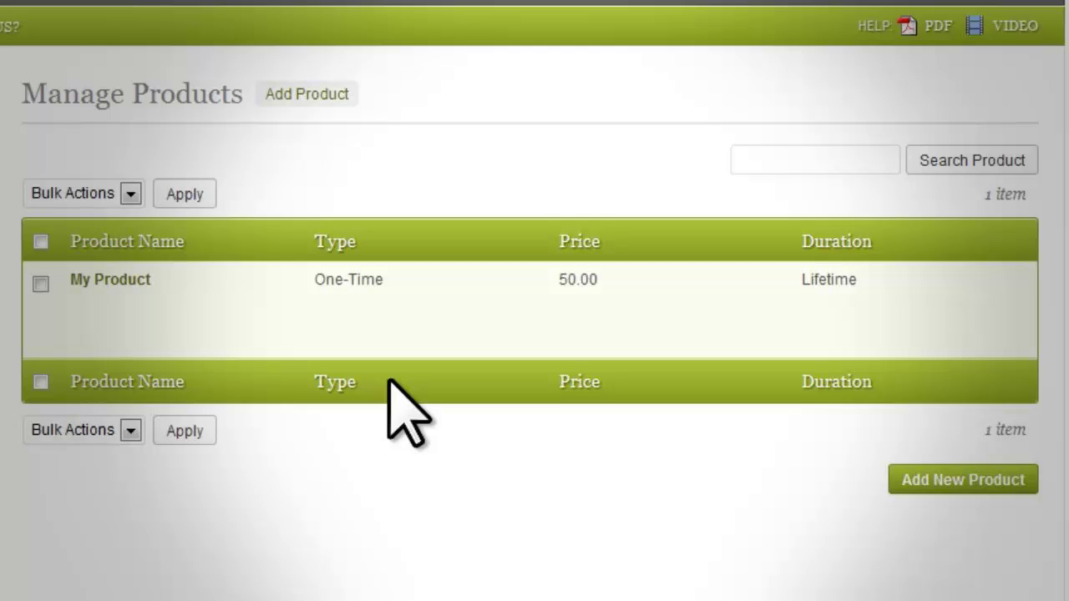
Open Licensing for My Product and switch Enable Product Licensing to ON.
mouse_move(91, 293)
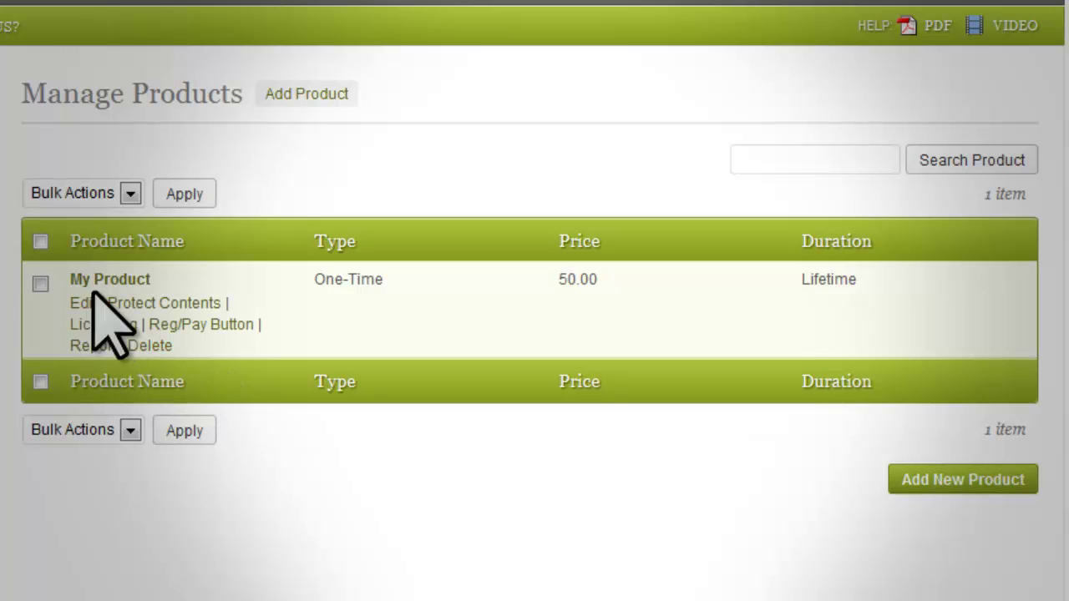
click(113, 324)
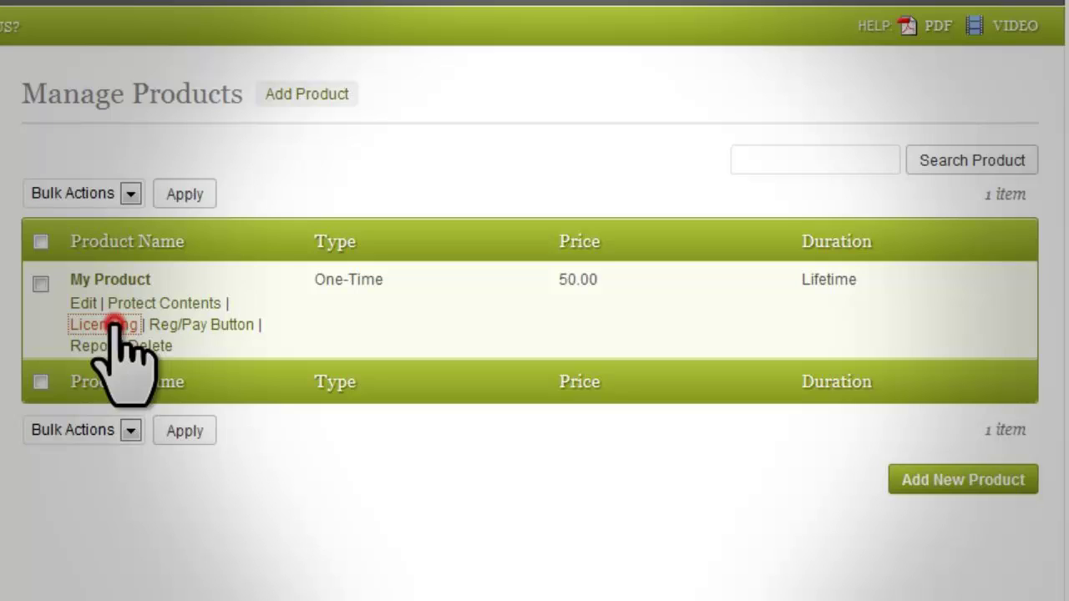
click(341, 219)
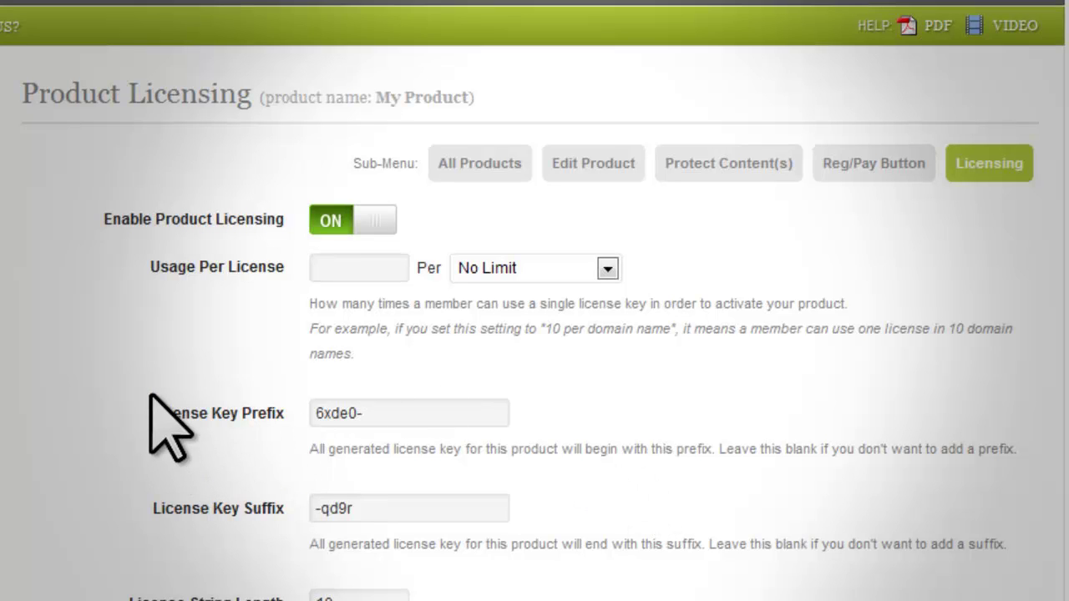
Set Usage Per License to 10, counted per Domain Name.
drag(148, 268, 299, 288)
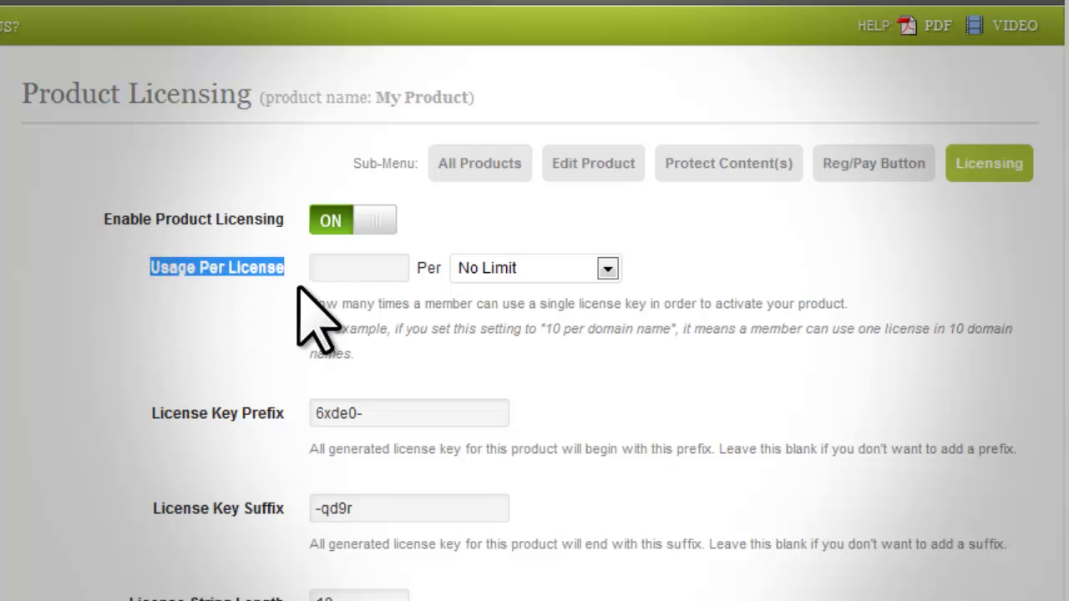
click(456, 323)
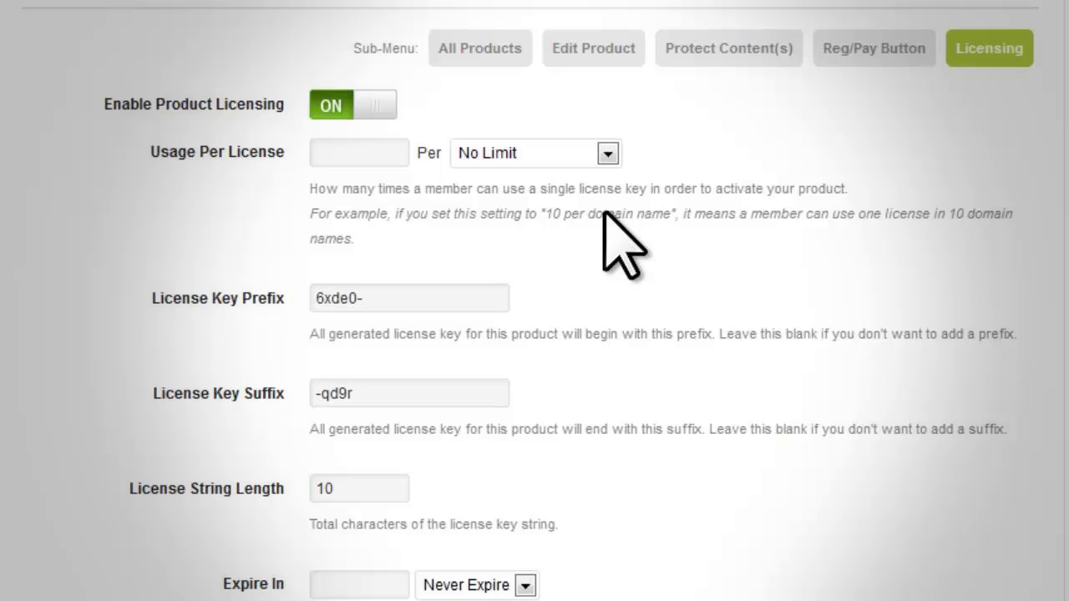
click(372, 155)
text(10)
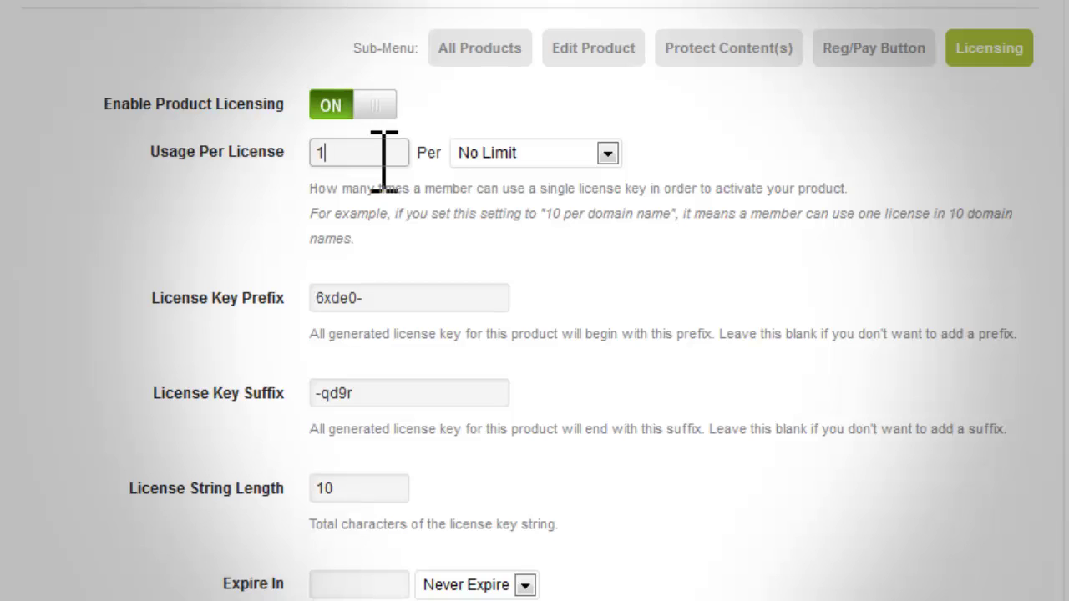
click(494, 154)
click(506, 198)
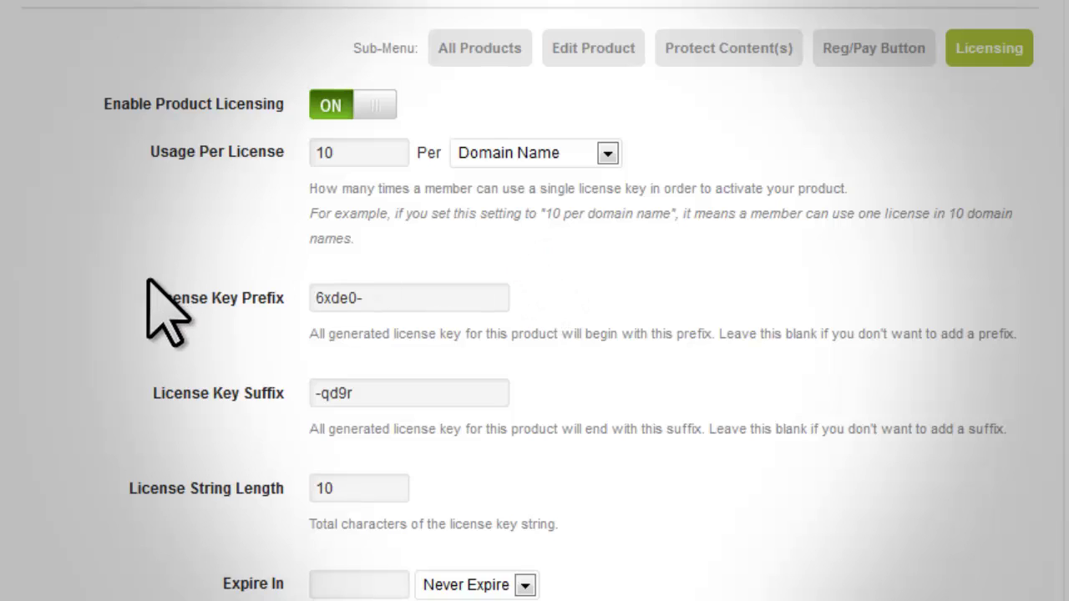
Review the License Key Prefix, Suffix, String Length and Expire In settings.
drag(152, 309, 282, 307)
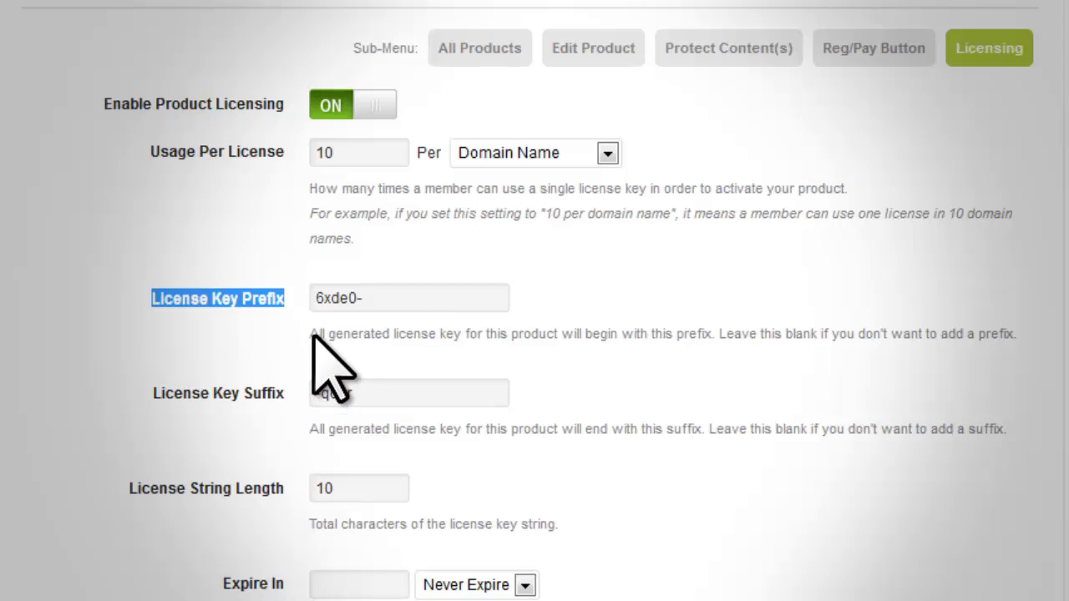
drag(308, 335, 1014, 355)
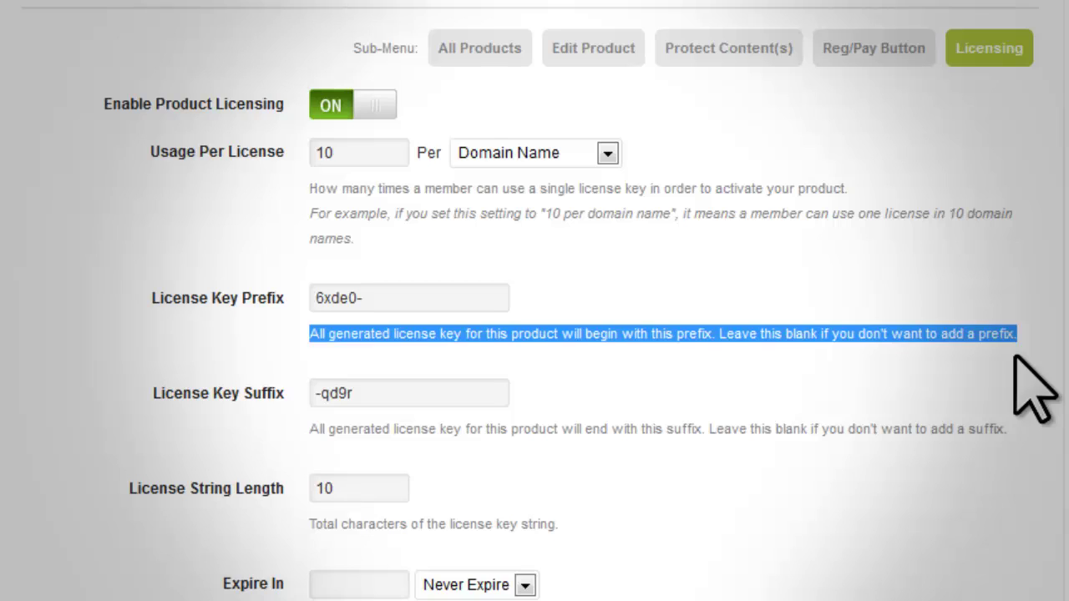
click(522, 360)
drag(143, 409, 440, 465)
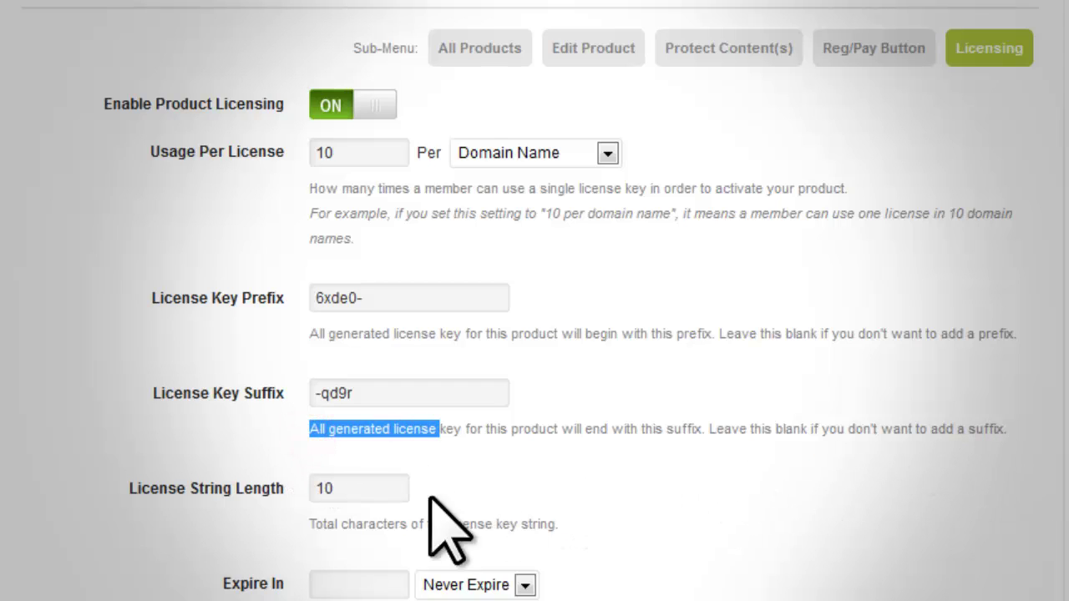
drag(309, 430, 410, 431)
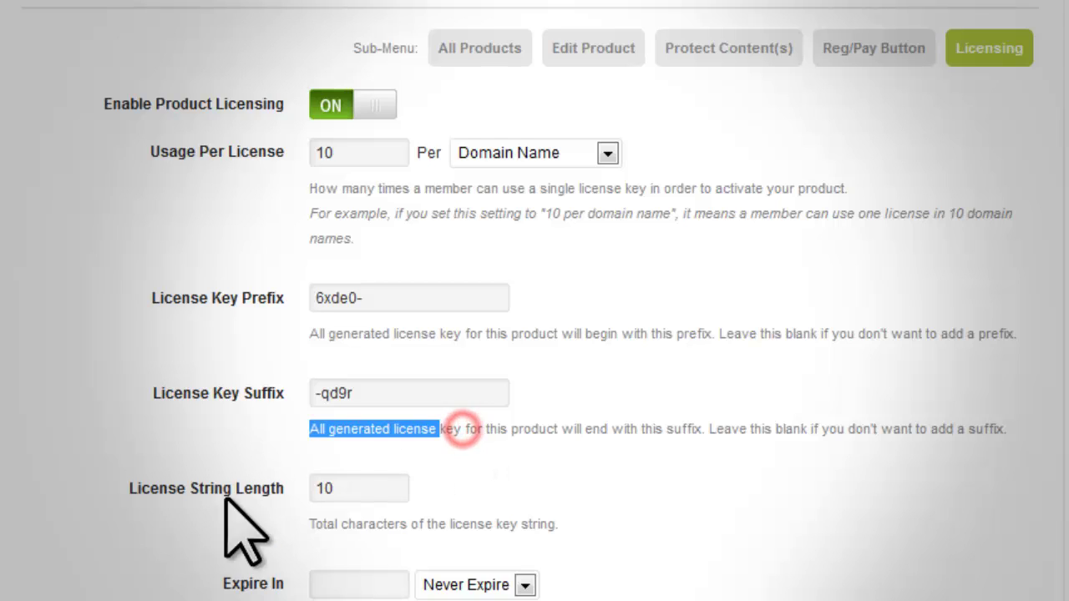
drag(119, 489, 297, 509)
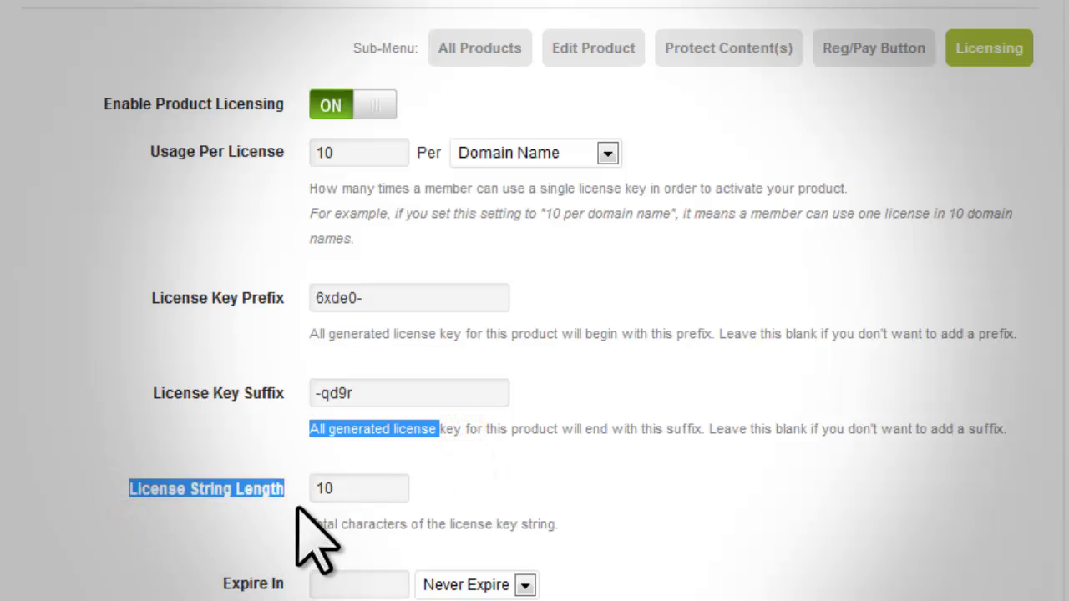
click(268, 448)
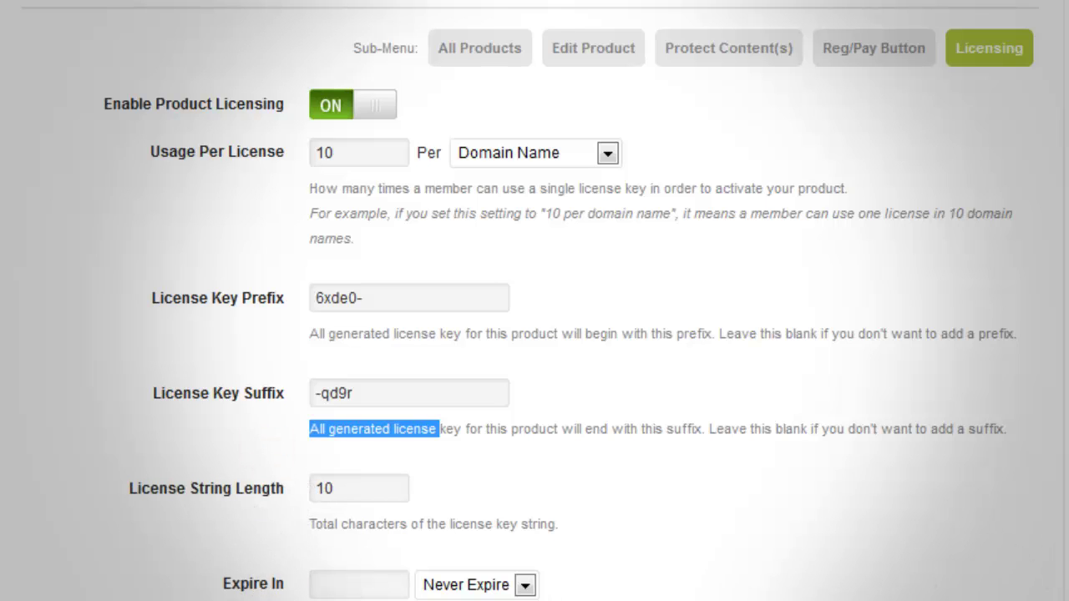
scroll(534, 334, down, 1)
click(910, 451)
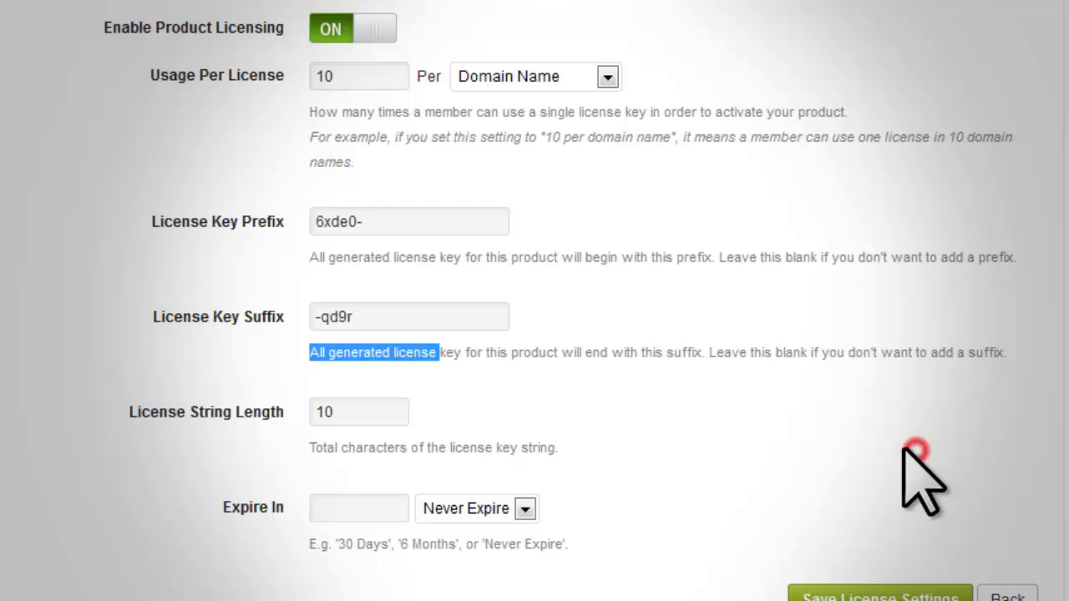
drag(210, 511, 282, 524)
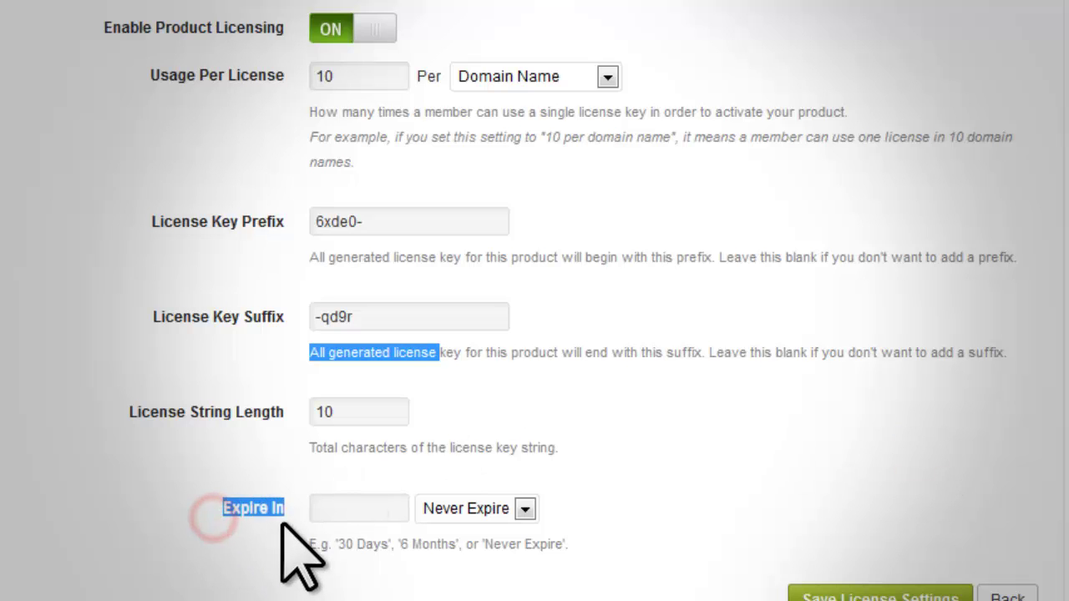
click(388, 597)
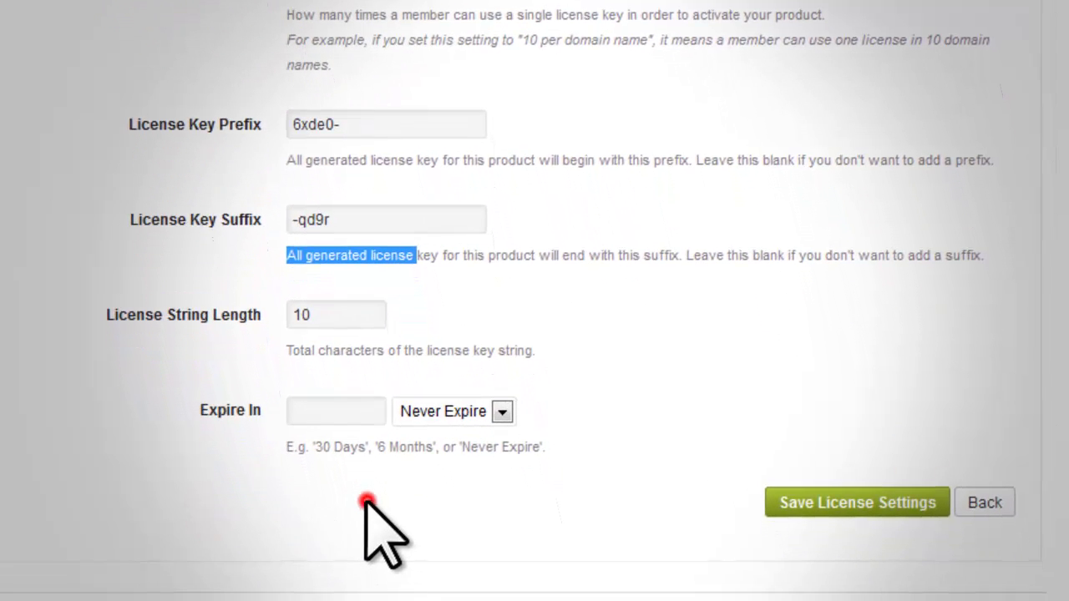
Make licenses expire in 6 Month(s) and save the license settings.
click(361, 415)
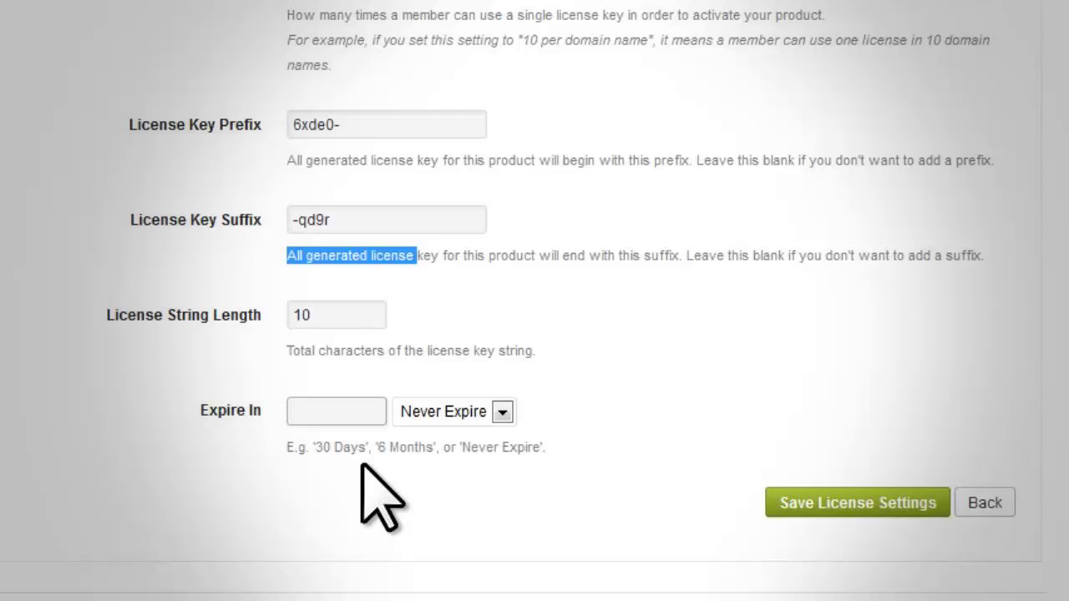
text(6)
click(483, 409)
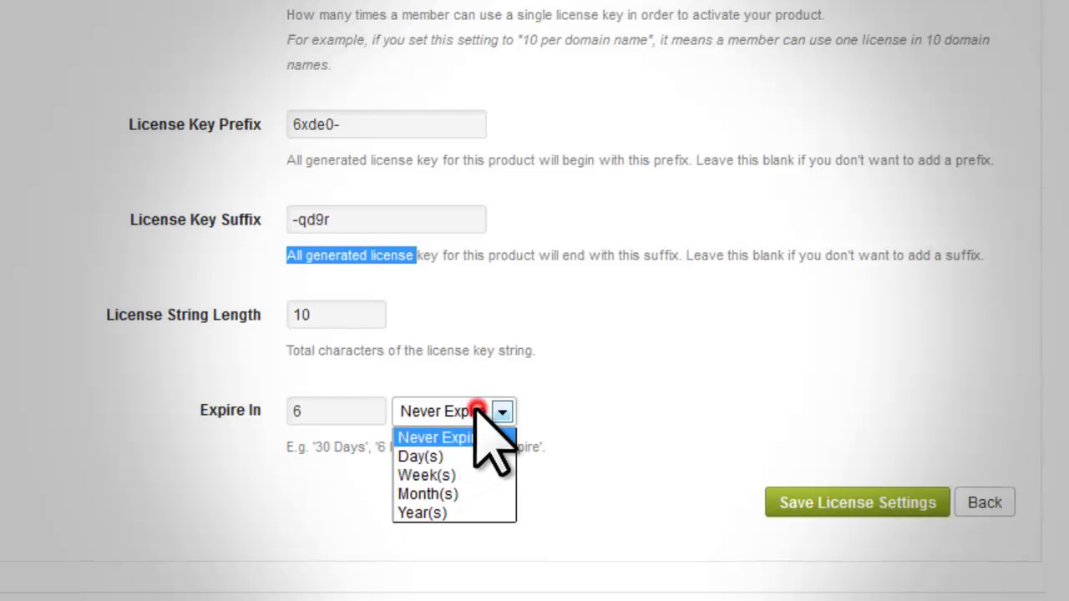
click(470, 491)
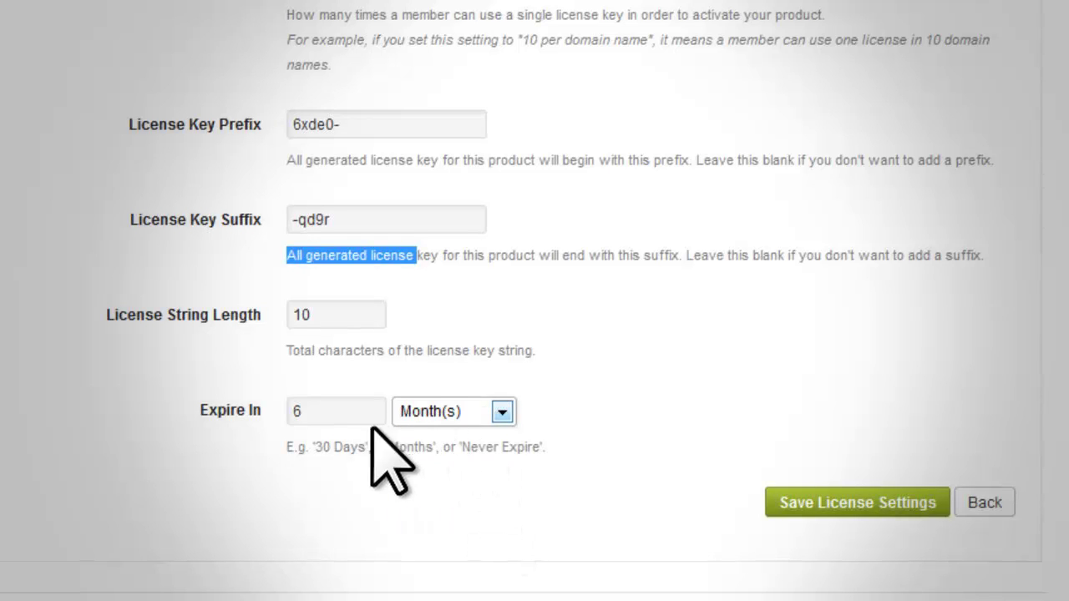
click(822, 506)
click(881, 65)
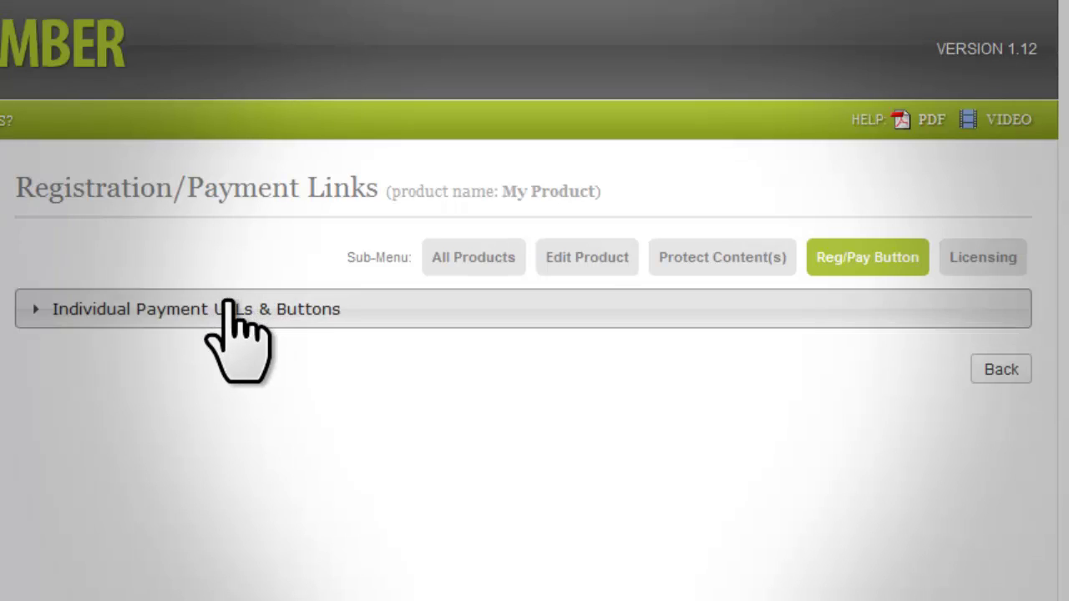
Expand Individual Payment URLs & Buttons and choose the 'Order Now - Orange' payment button.
click(227, 302)
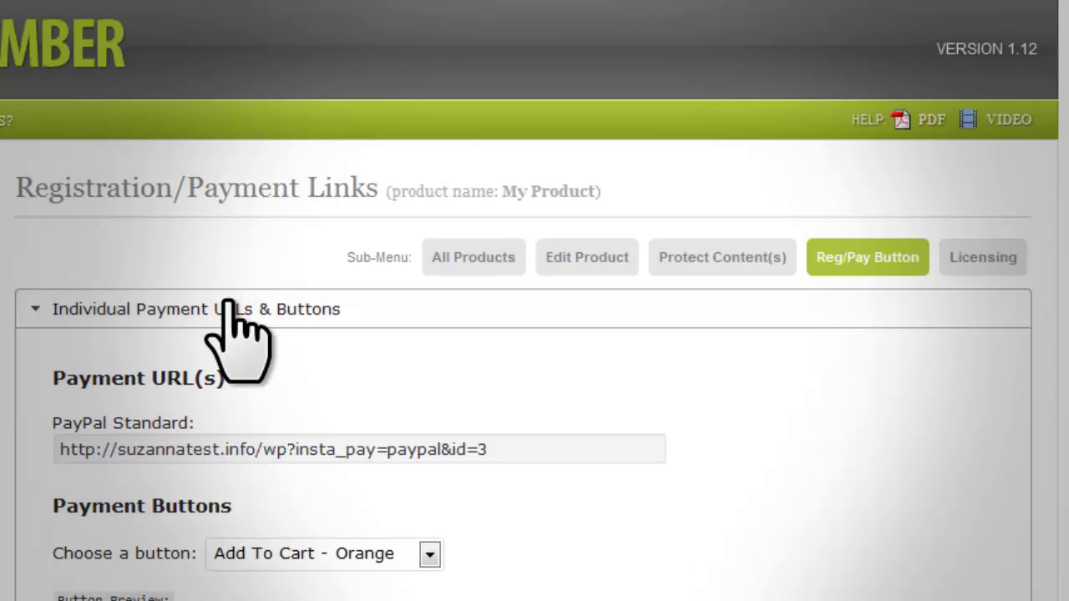
scroll(535, 334, down, 3)
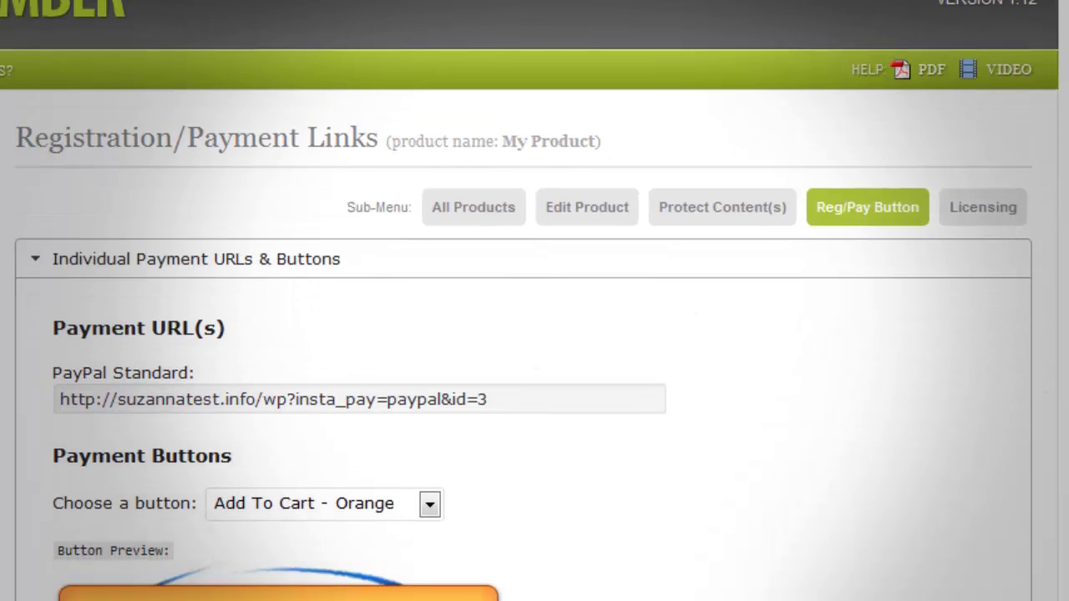
scroll(534, 334, up, 1)
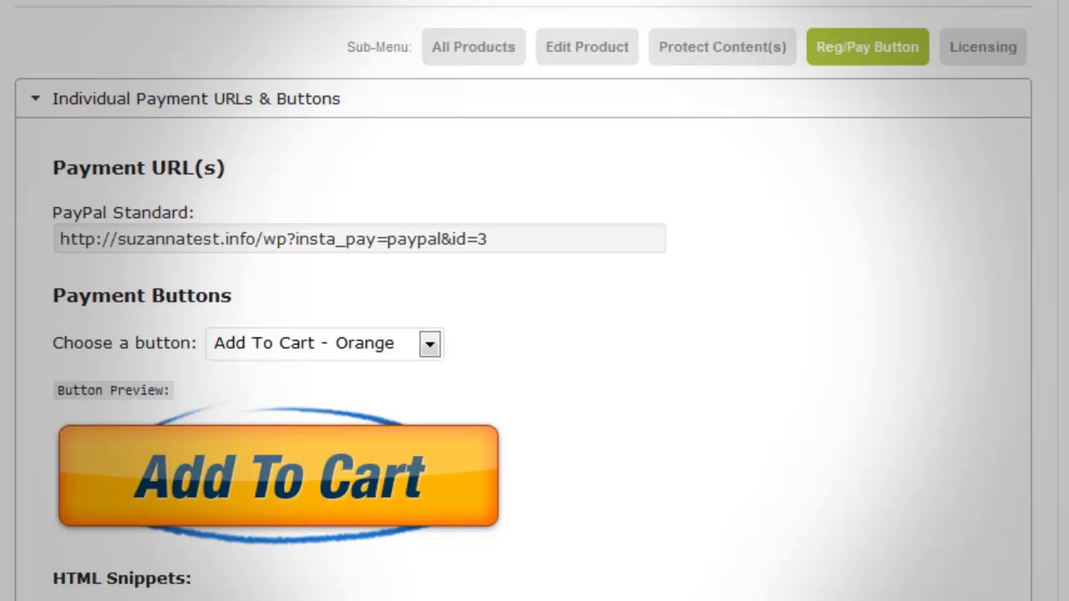
drag(52, 168, 227, 167)
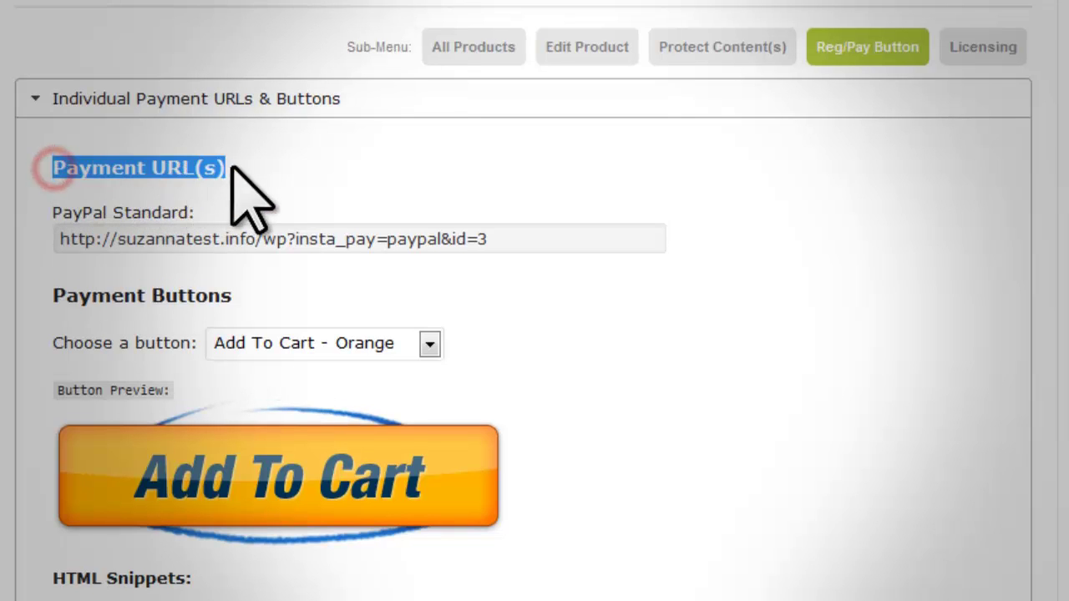
click(311, 166)
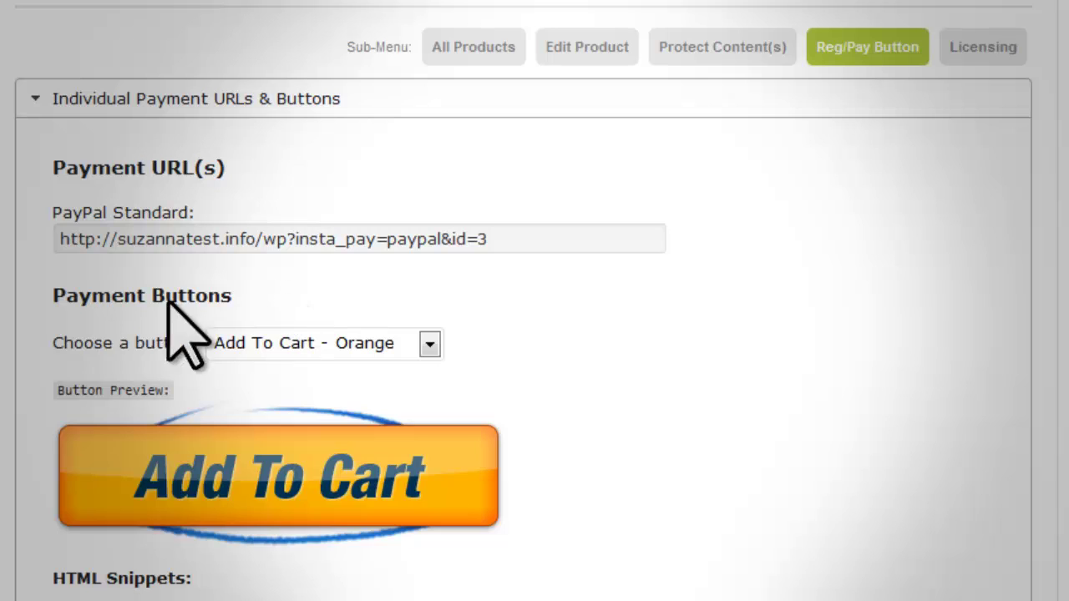
drag(53, 299, 231, 306)
click(327, 293)
click(430, 343)
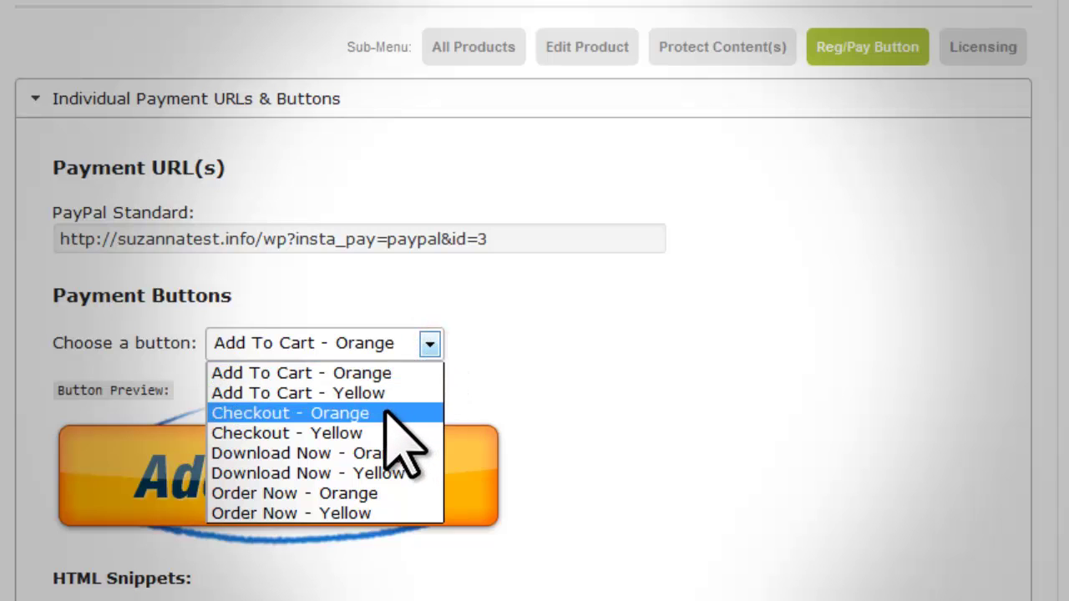
click(395, 493)
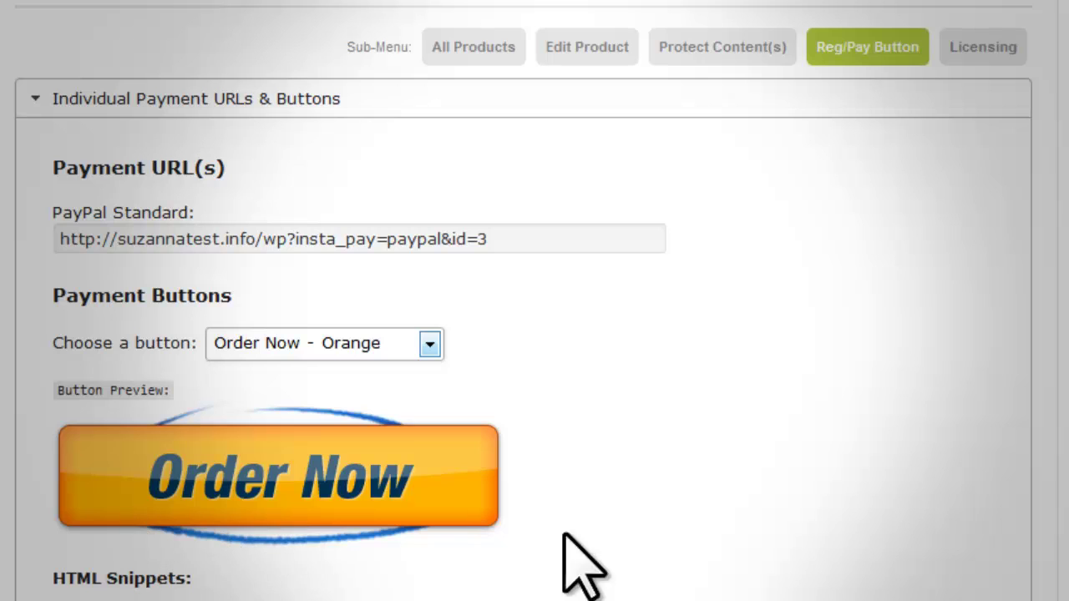
Review the HTML Snippets and Shortcode Snippets sections below.
scroll(535, 334, down, 2)
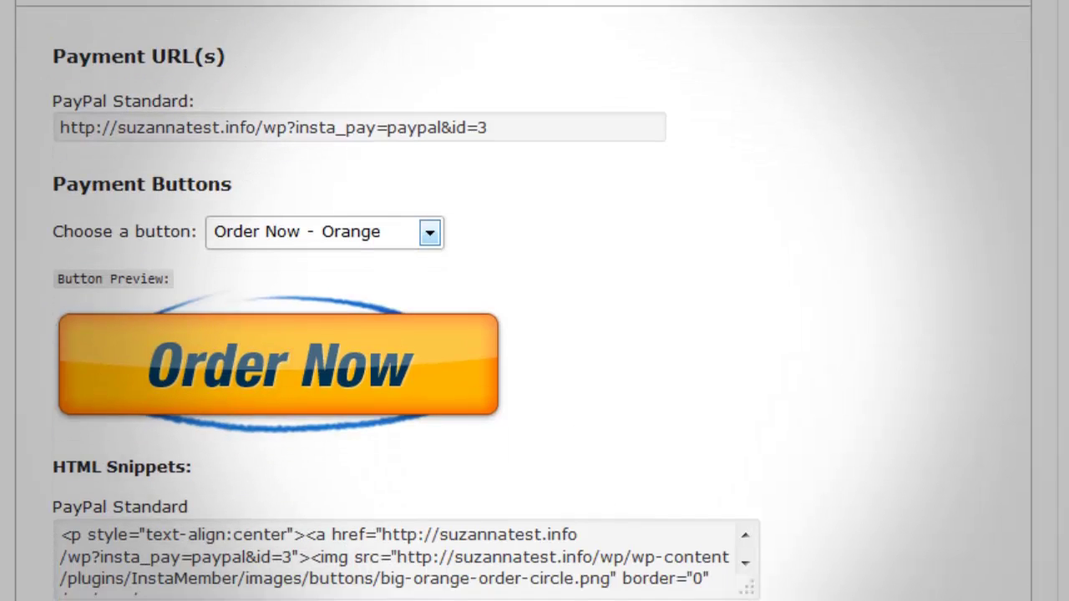
drag(53, 442, 243, 455)
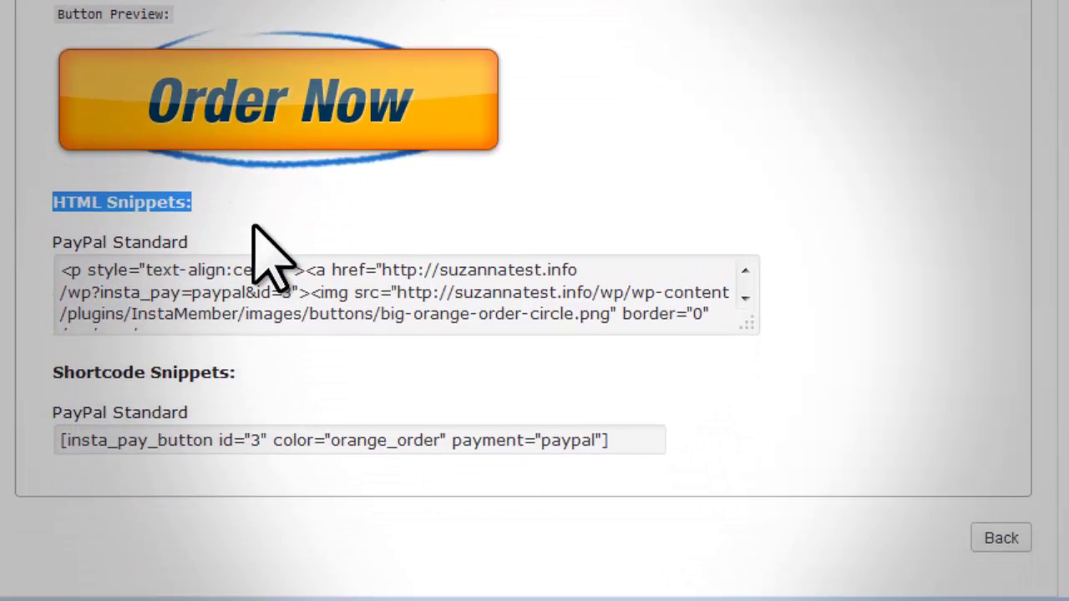
click(254, 221)
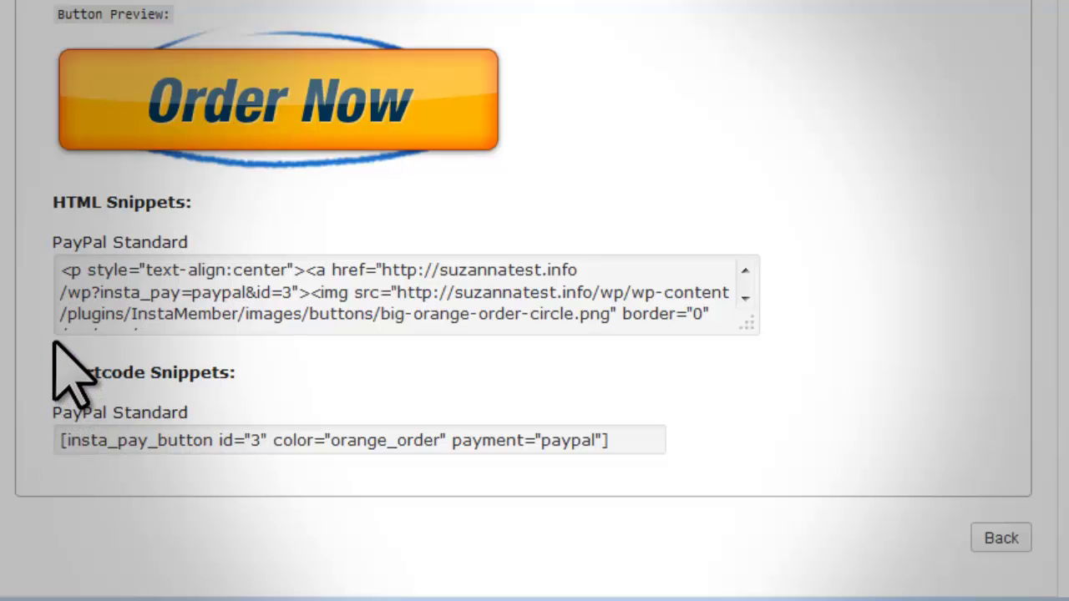
click(52, 379)
drag(54, 377, 269, 387)
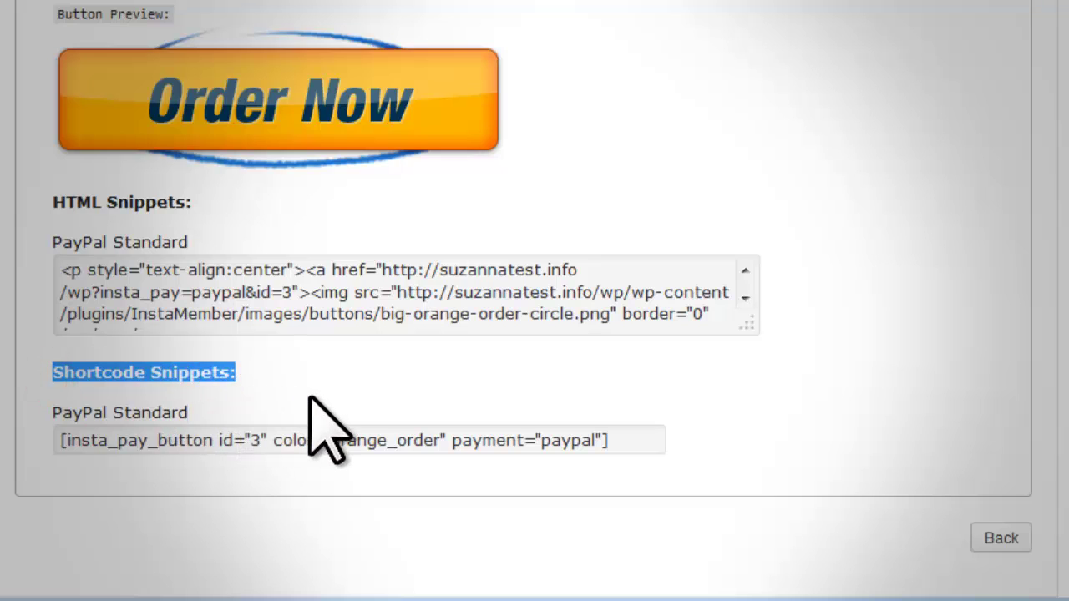
click(309, 398)
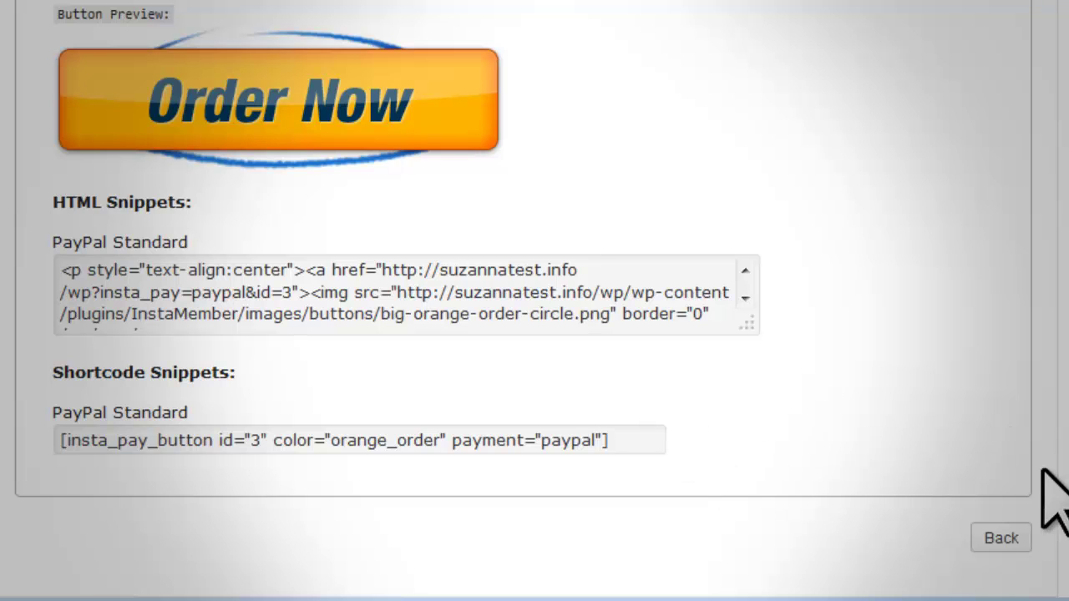
scroll(1061, 512, down, 1)
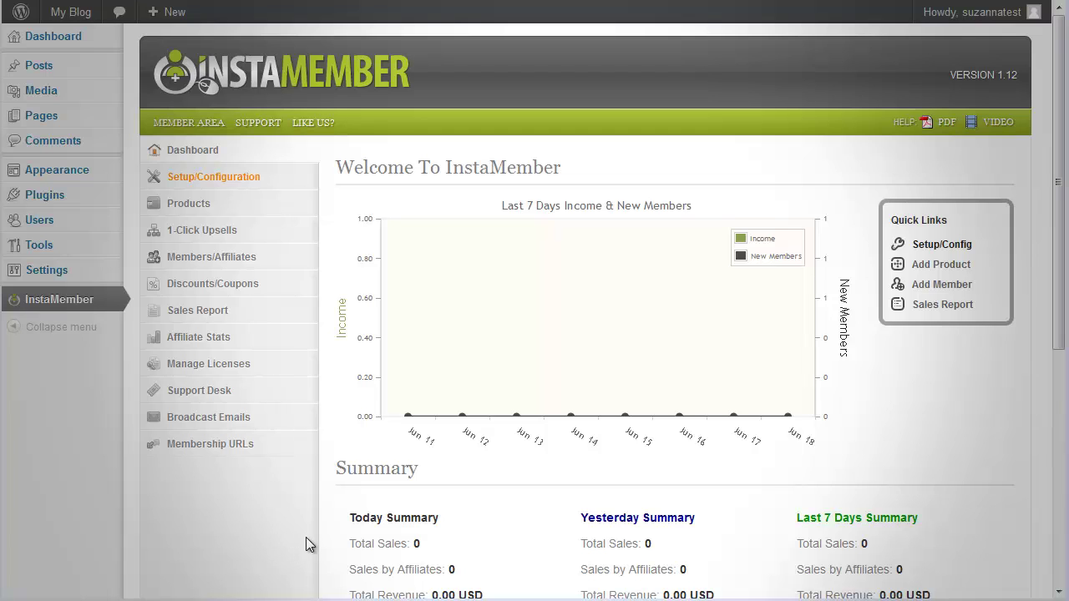
Go to Products and bring up the action links on the My Product row.
click(298, 208)
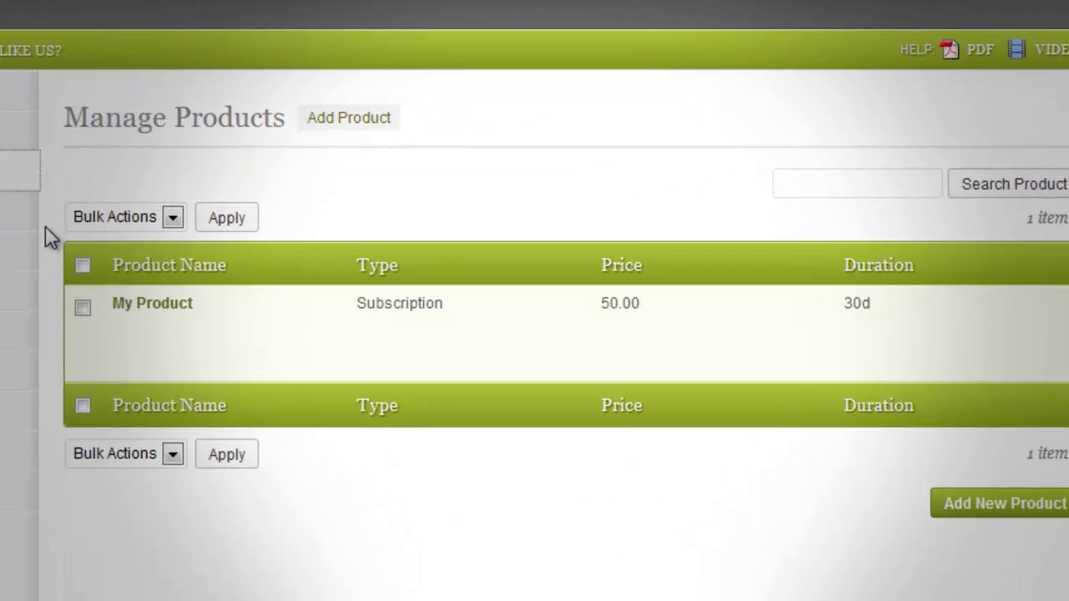
mouse_move(119, 309)
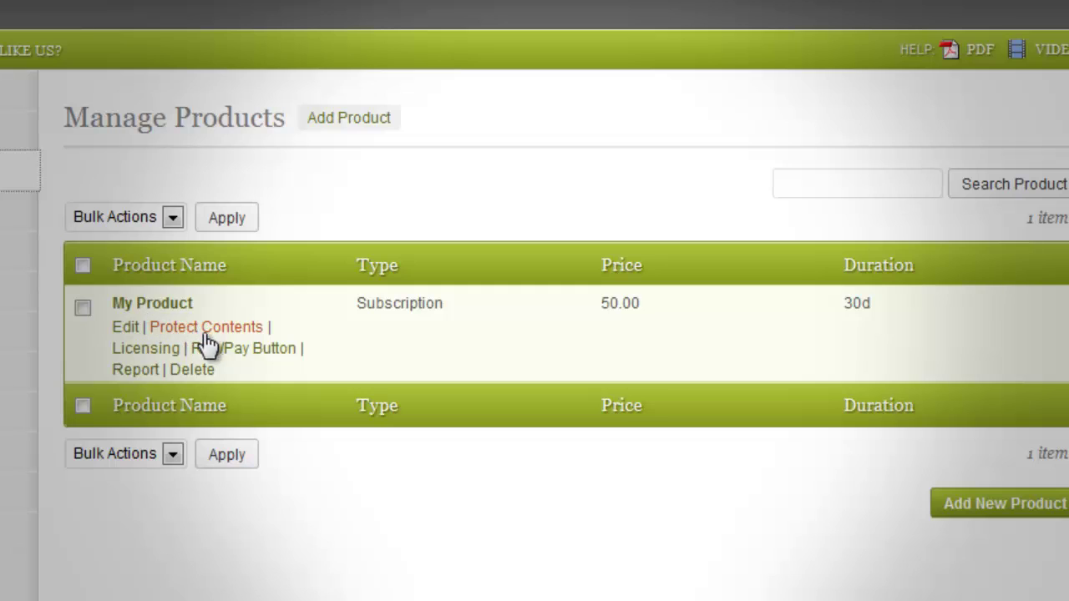
Expand My Product's Auto-Switch Payment Button, choose the Checkout - Orange snippet, then go Back.
click(259, 354)
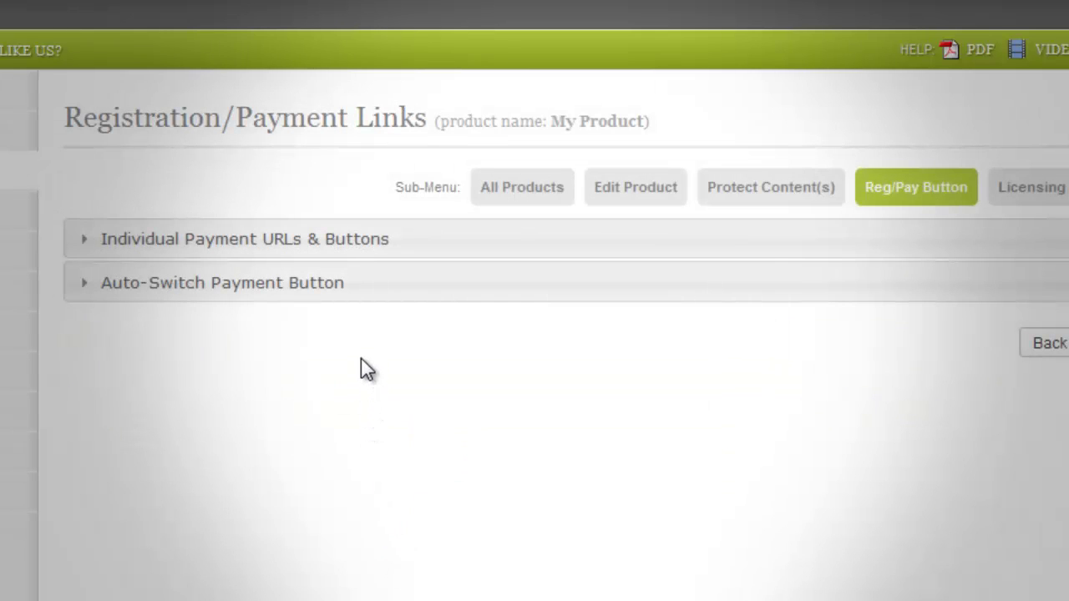
click(329, 292)
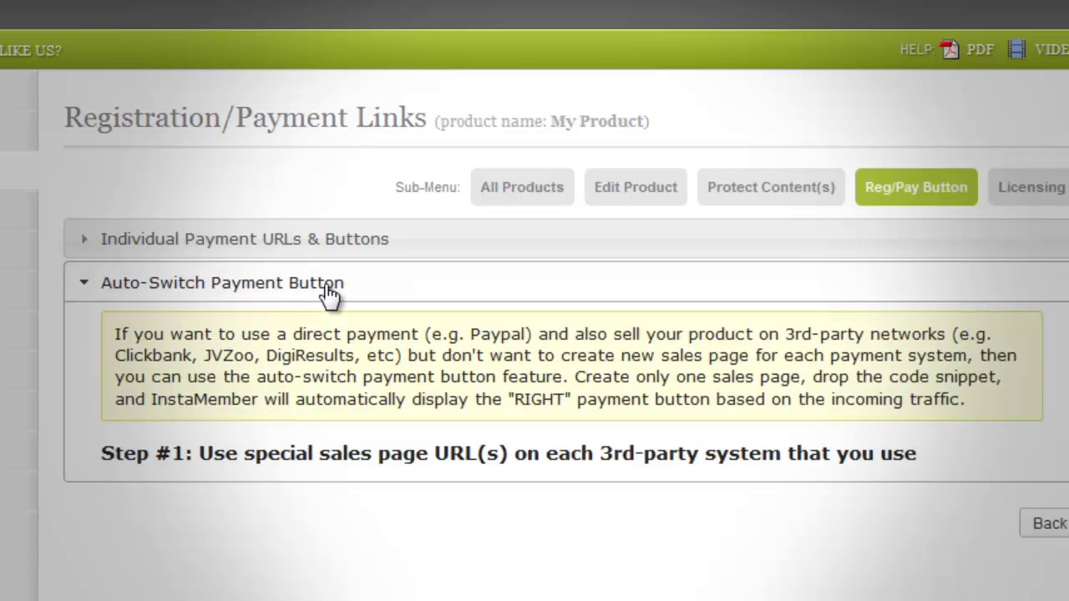
drag(102, 468, 942, 491)
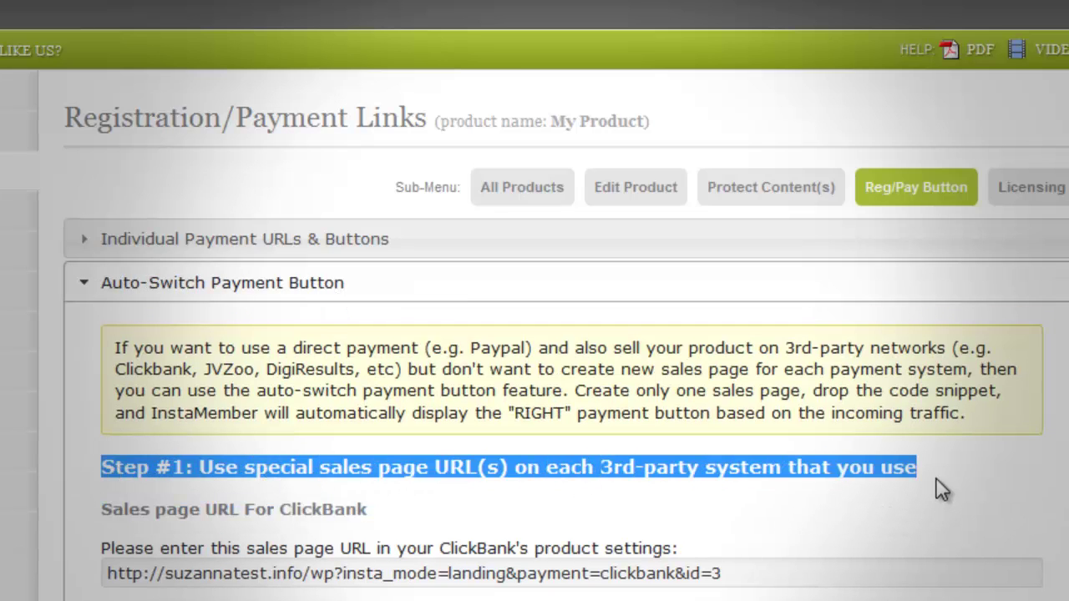
scroll(947, 488, down, 3)
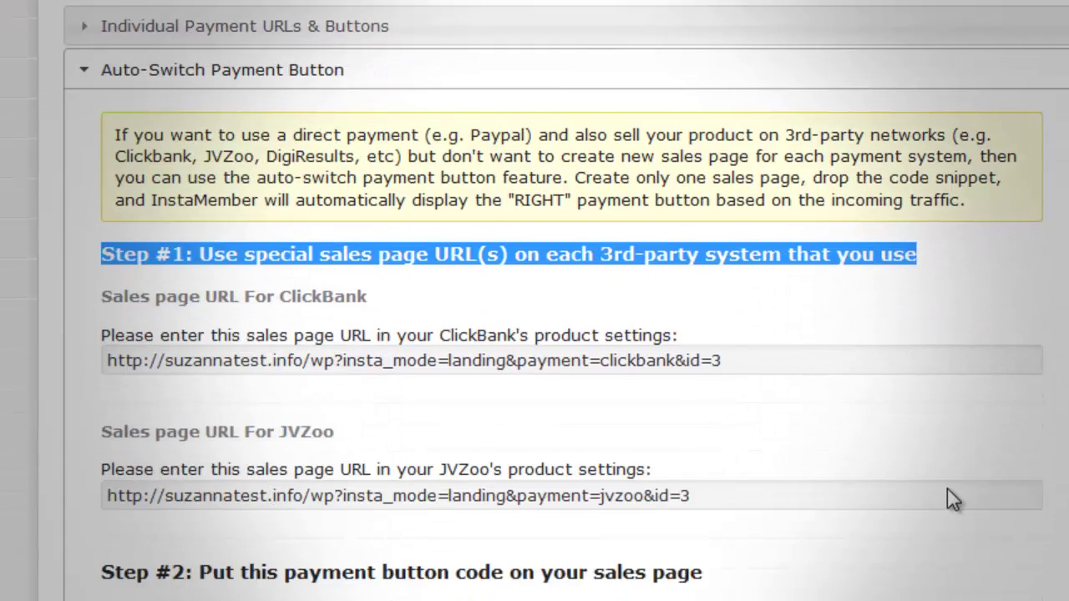
scroll(947, 493, down, 3)
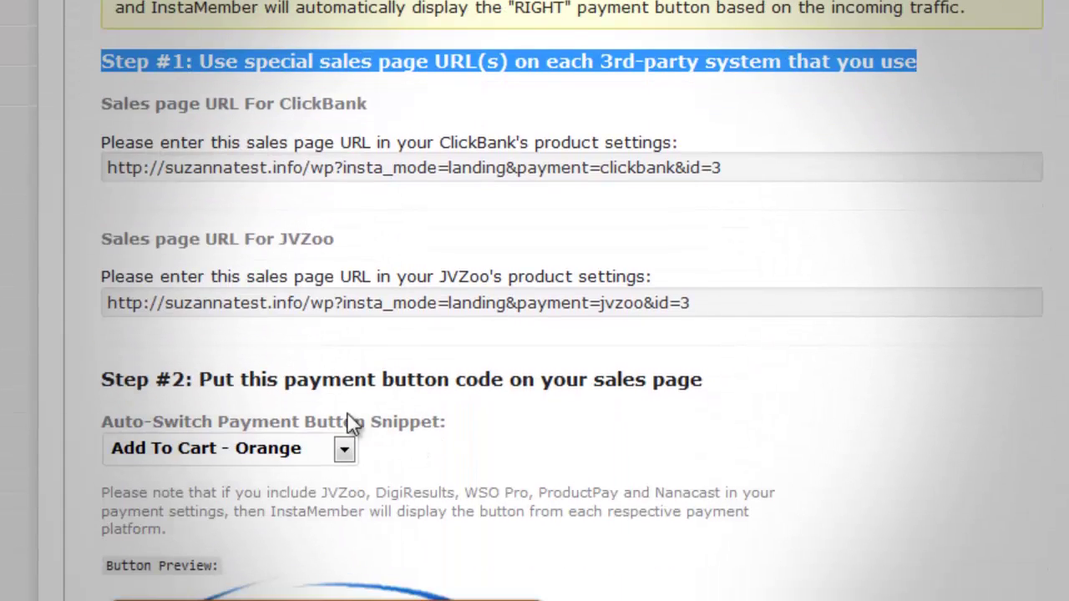
drag(102, 386, 830, 406)
scroll(827, 405, down, 1)
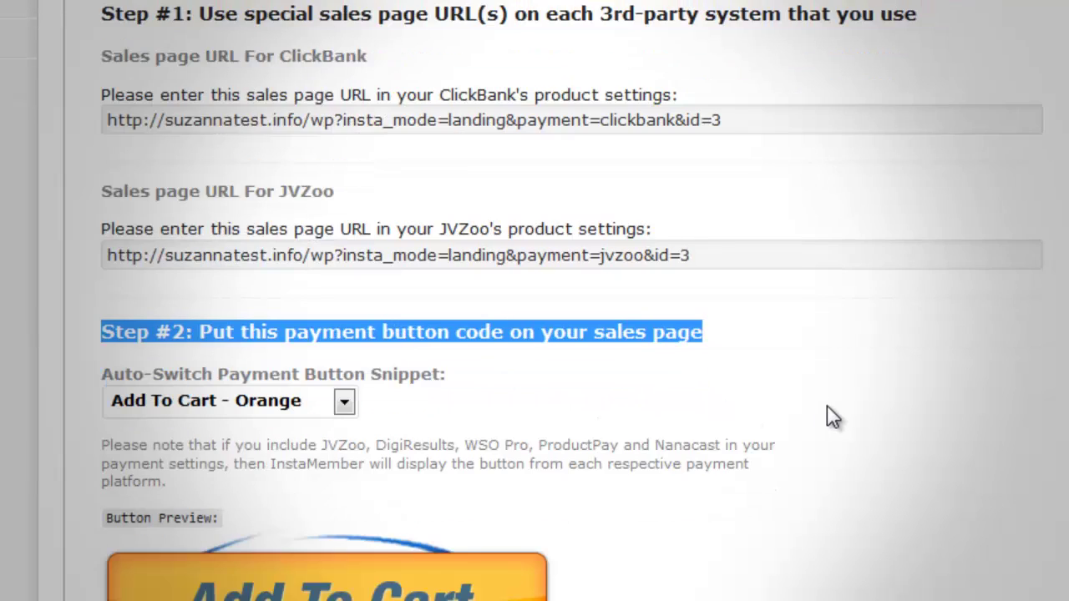
scroll(818, 414, down, 5)
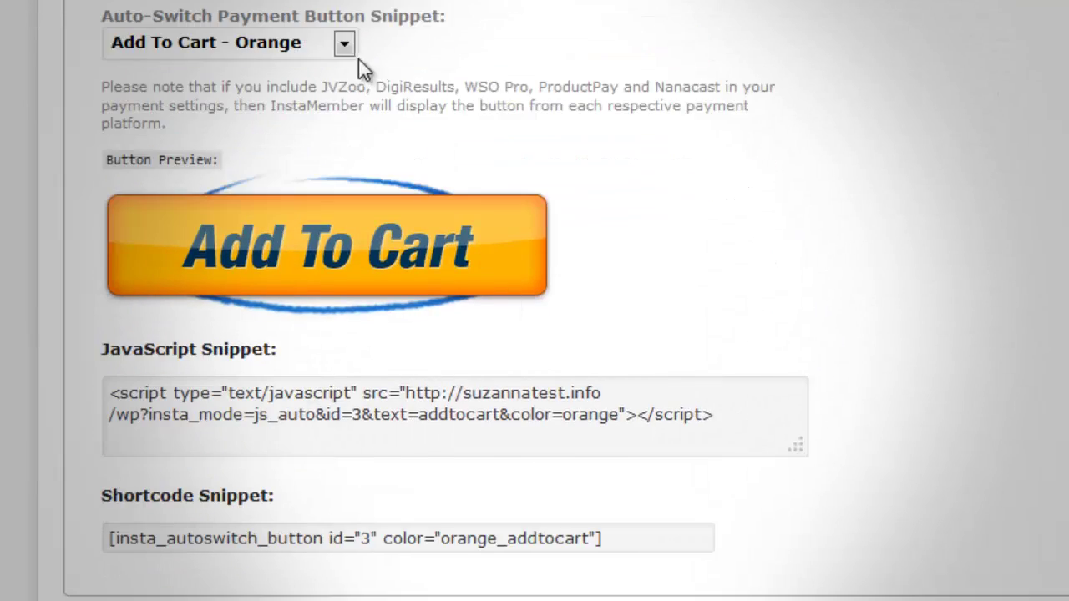
click(343, 43)
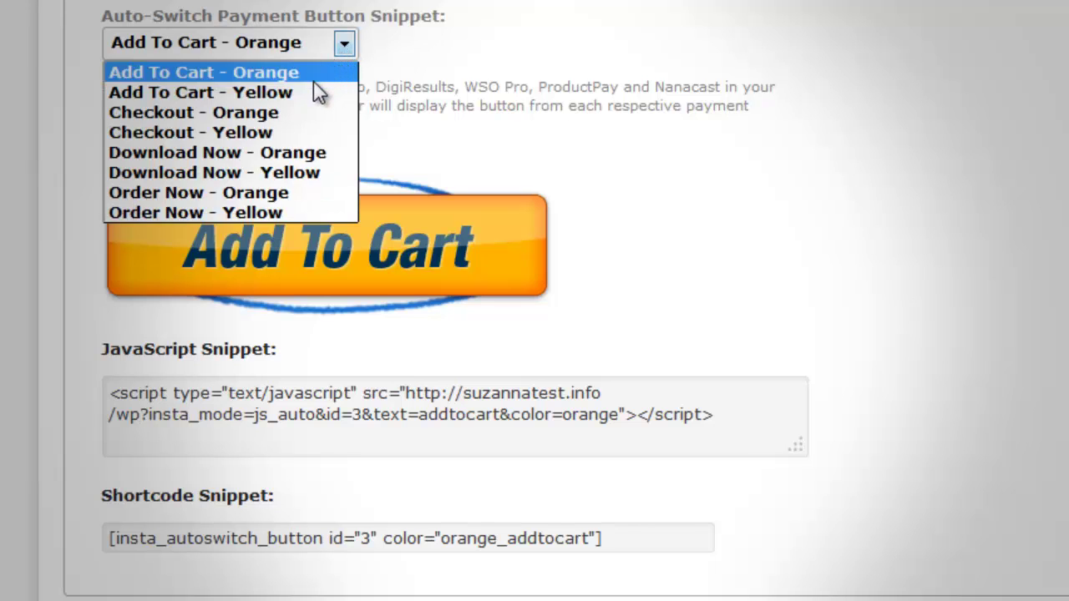
click(295, 115)
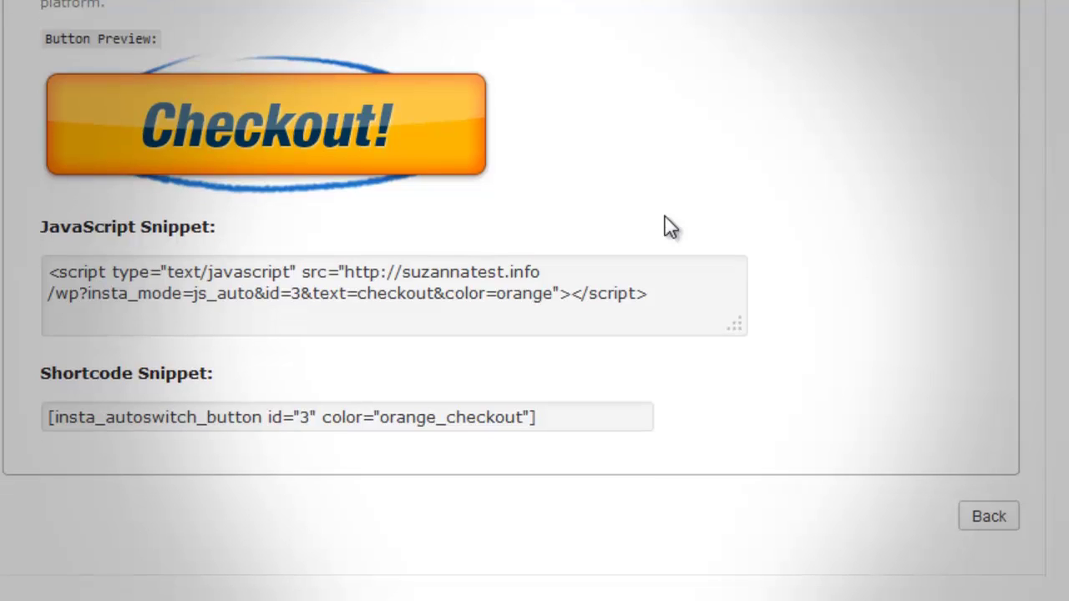
click(977, 516)
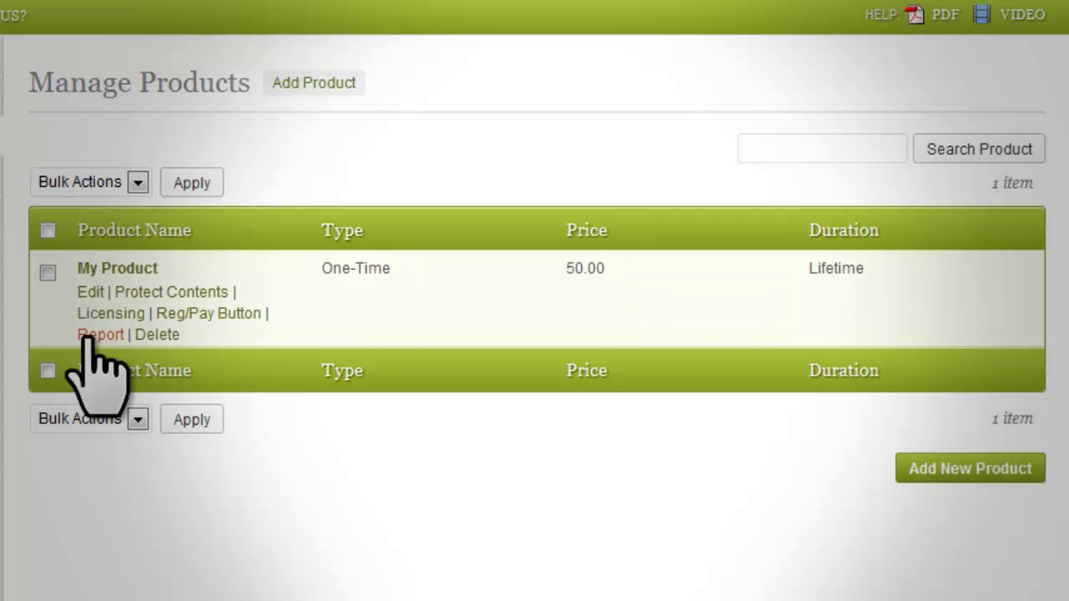
Open My Product's Sales Report and set Quick Search to Last 30 Days.
click(88, 337)
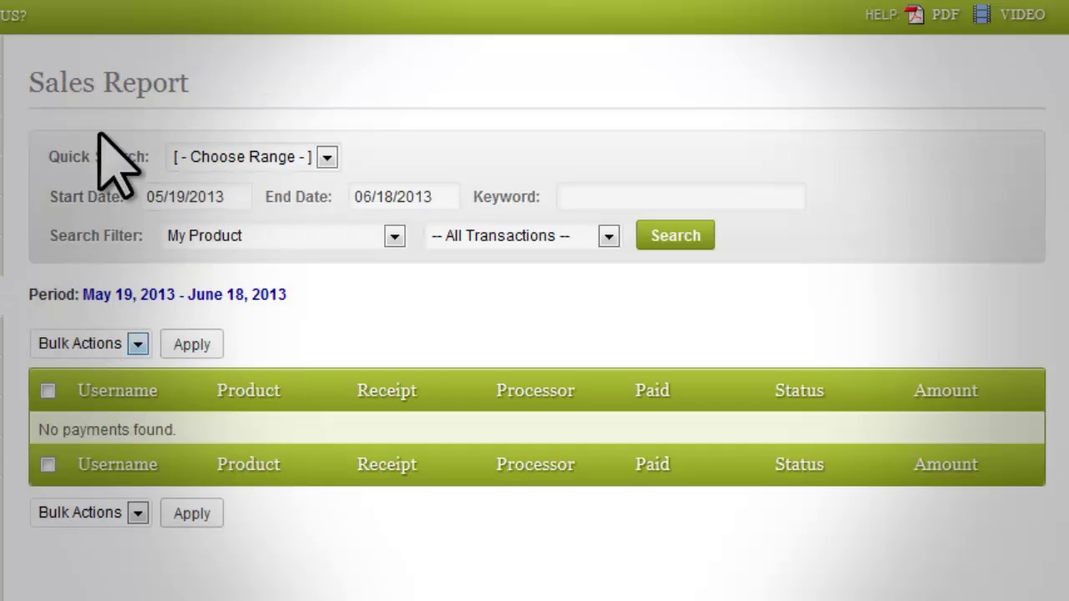
drag(24, 90, 191, 86)
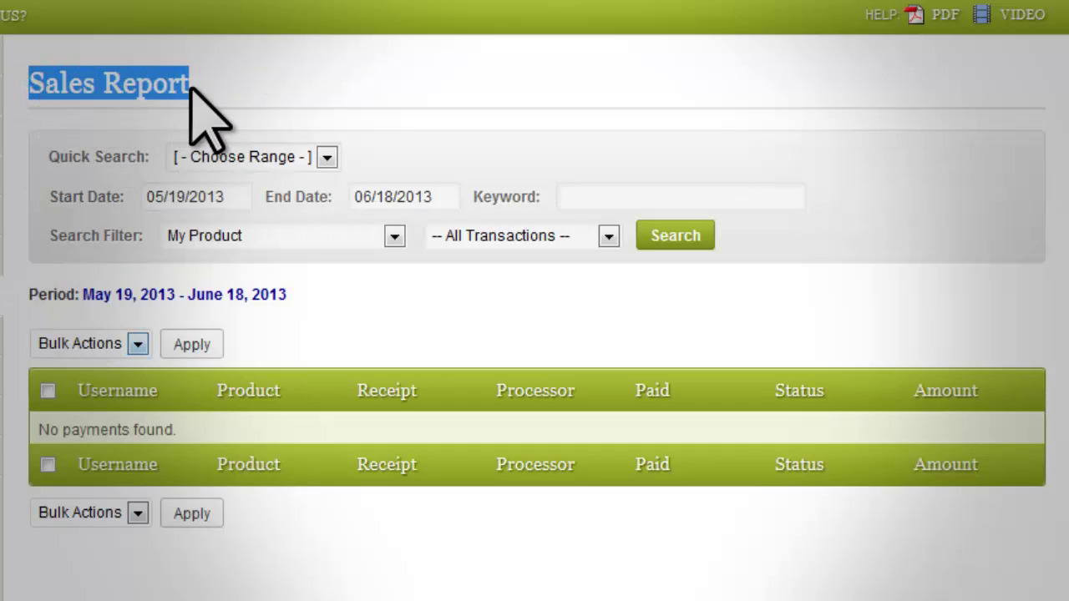
click(44, 164)
drag(44, 163, 326, 155)
click(328, 159)
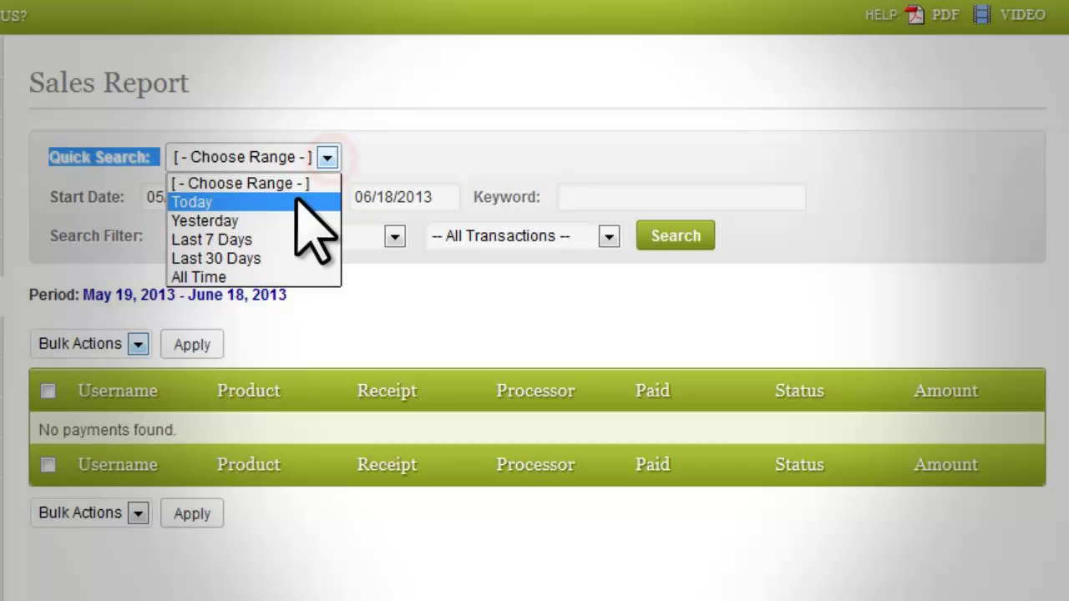
click(282, 254)
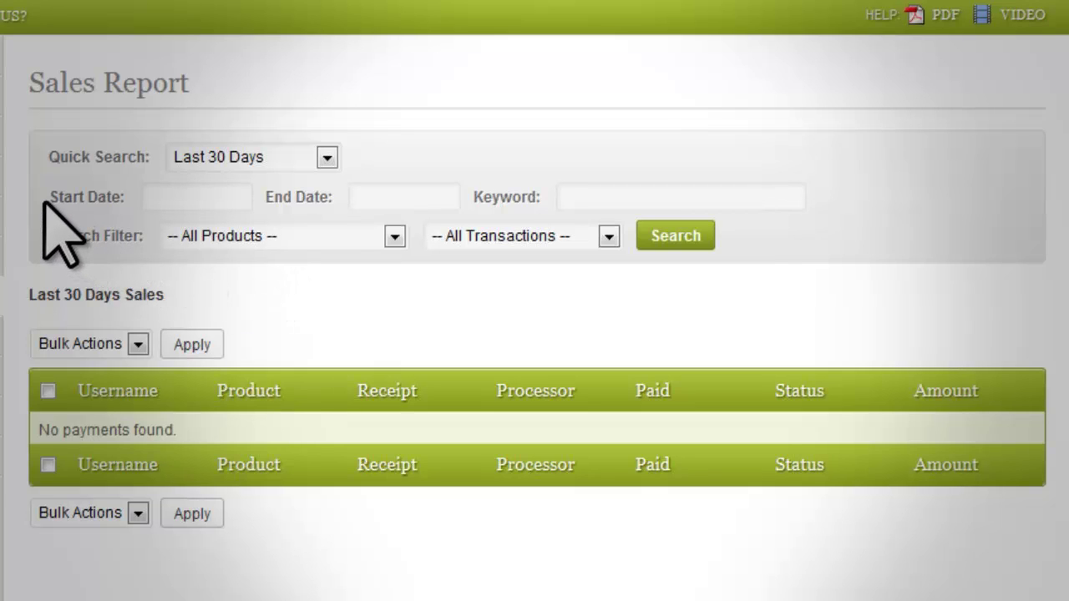
drag(44, 200, 123, 198)
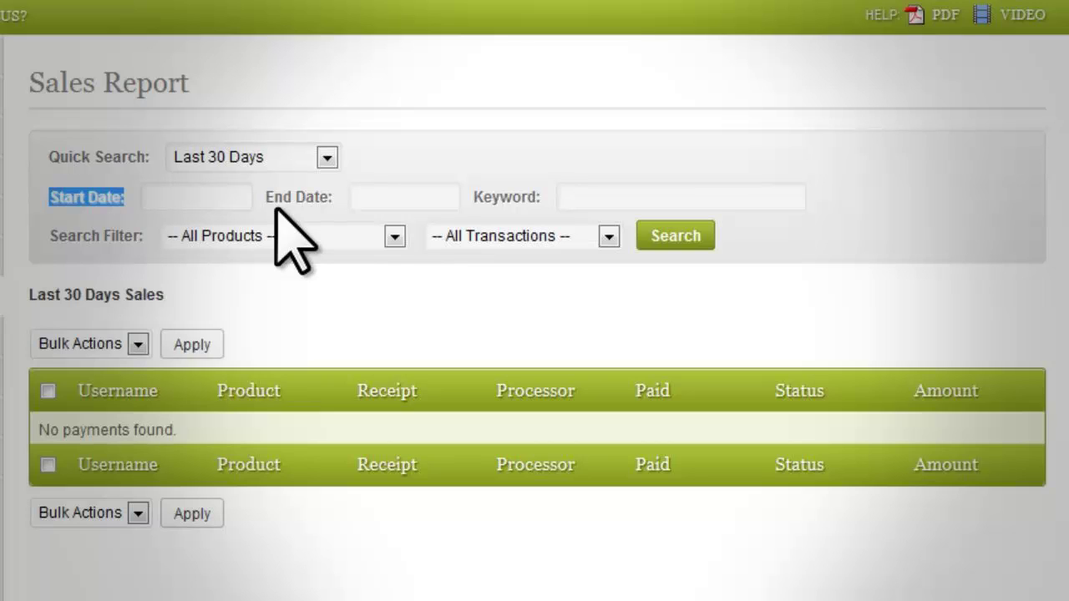
drag(265, 198, 324, 197)
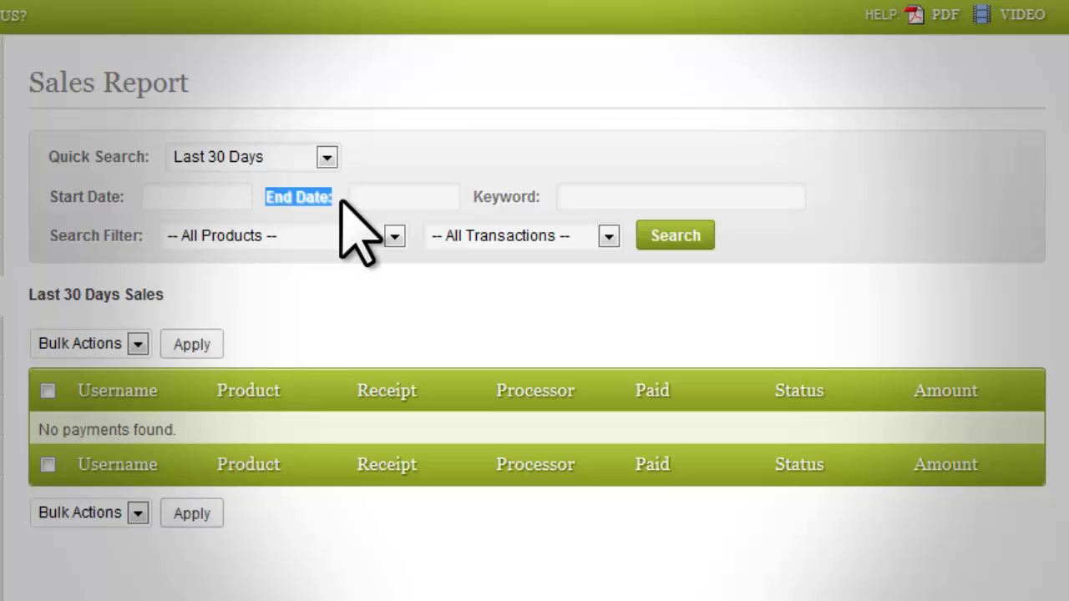
drag(470, 196, 545, 200)
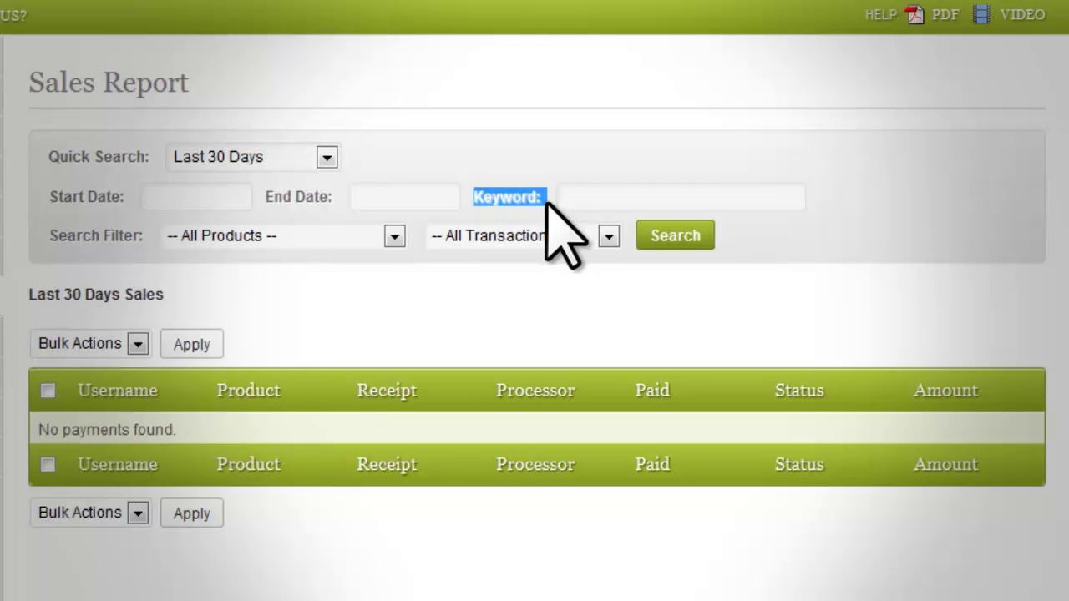
Filter the report to My Product with Paid Only transactions and run the search.
click(395, 237)
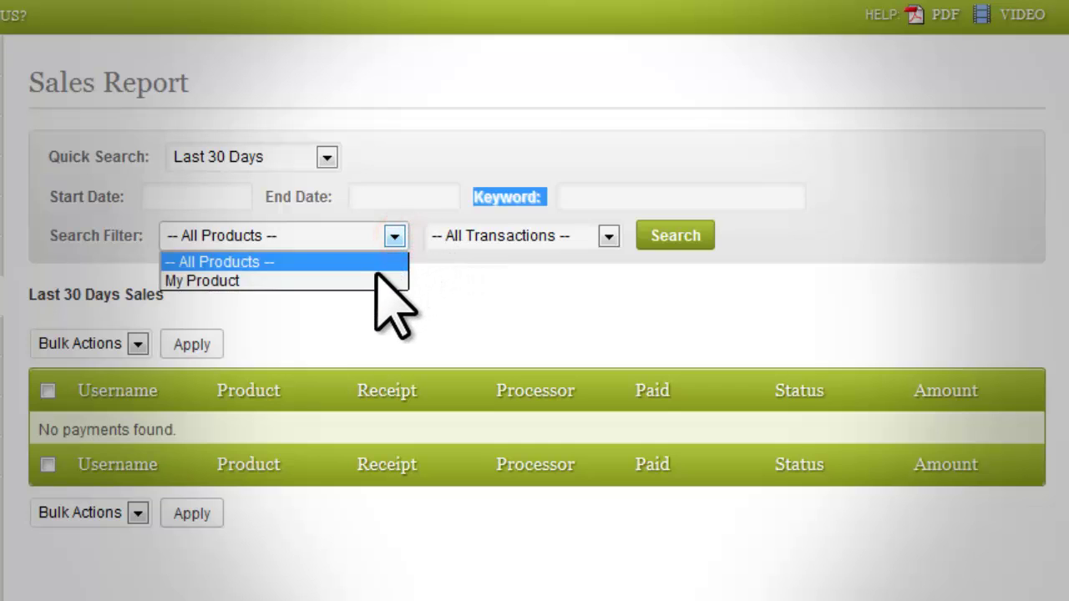
click(373, 281)
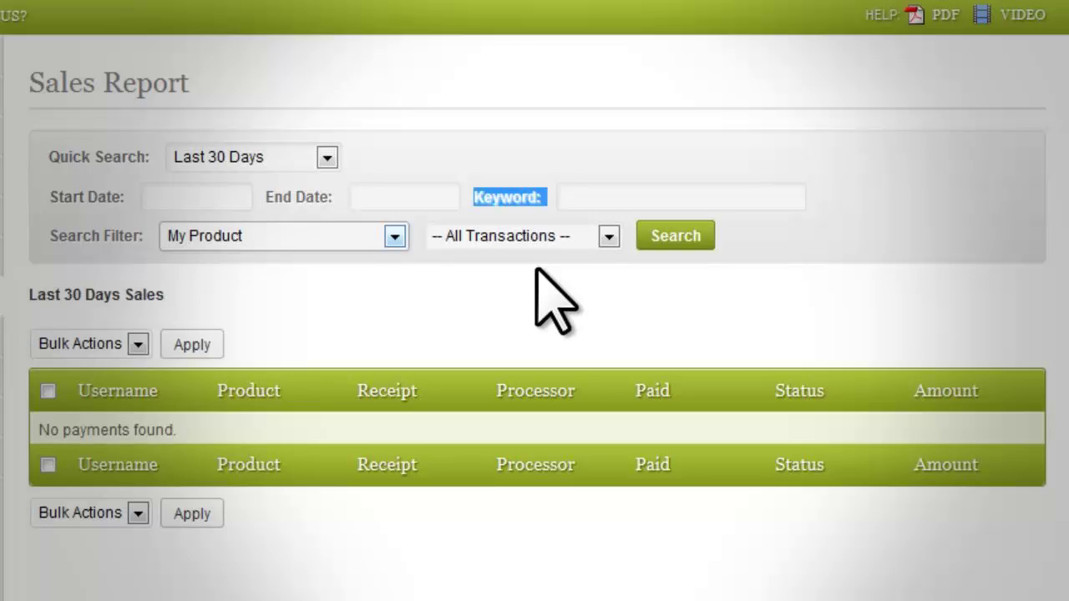
click(608, 236)
click(589, 277)
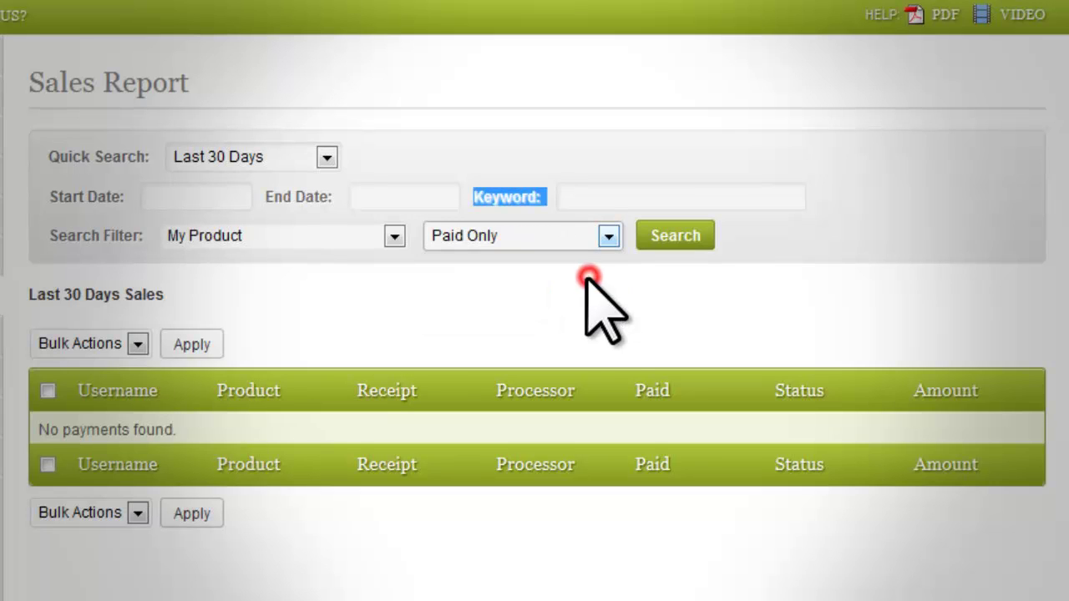
click(674, 239)
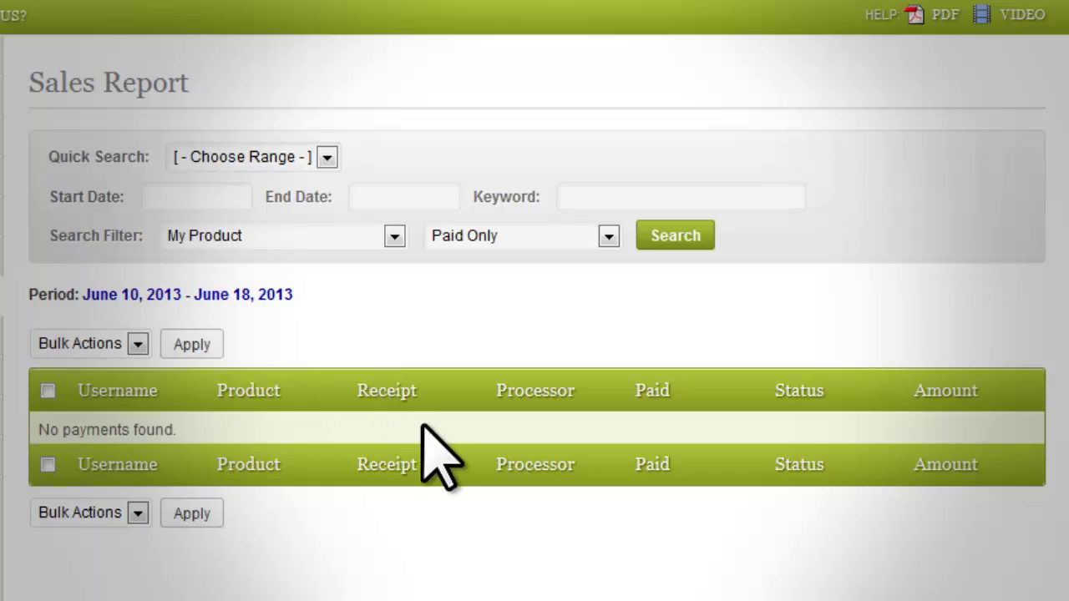
drag(39, 427, 203, 442)
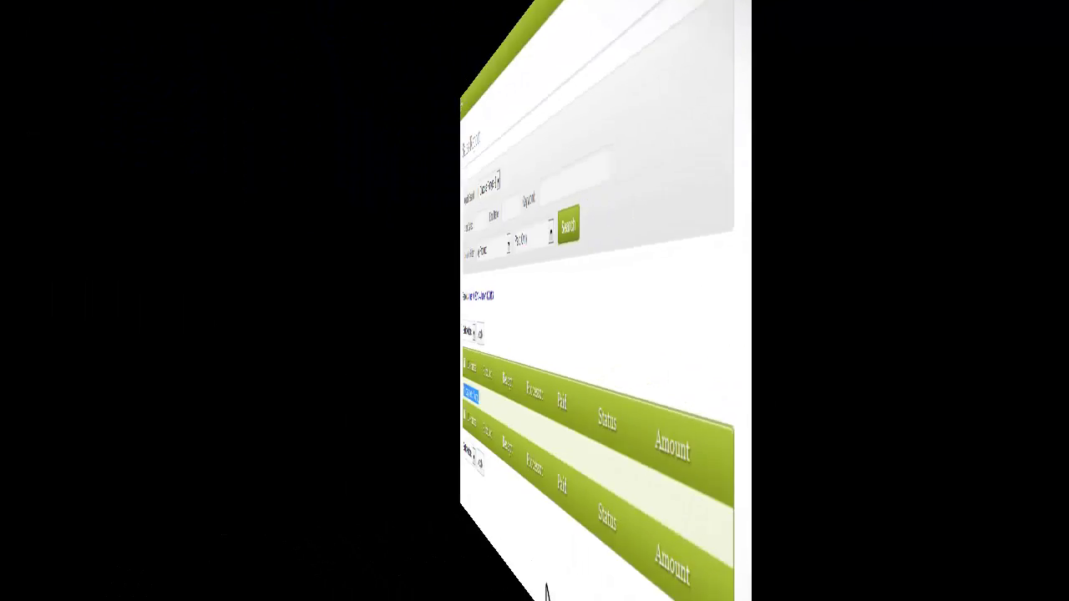